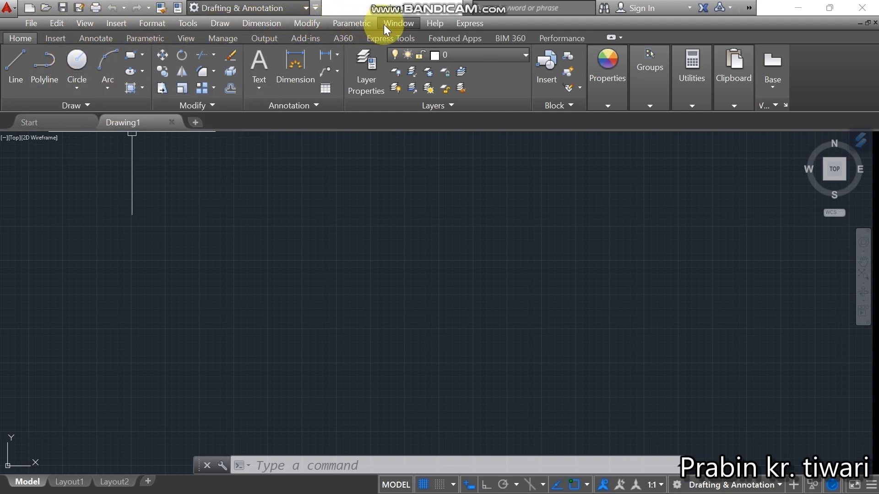
click(220, 23)
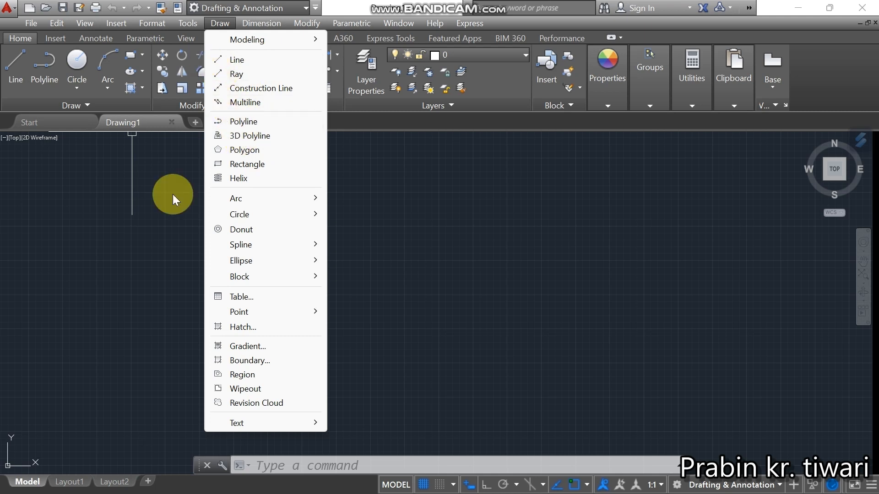
click(181, 252)
click(180, 253)
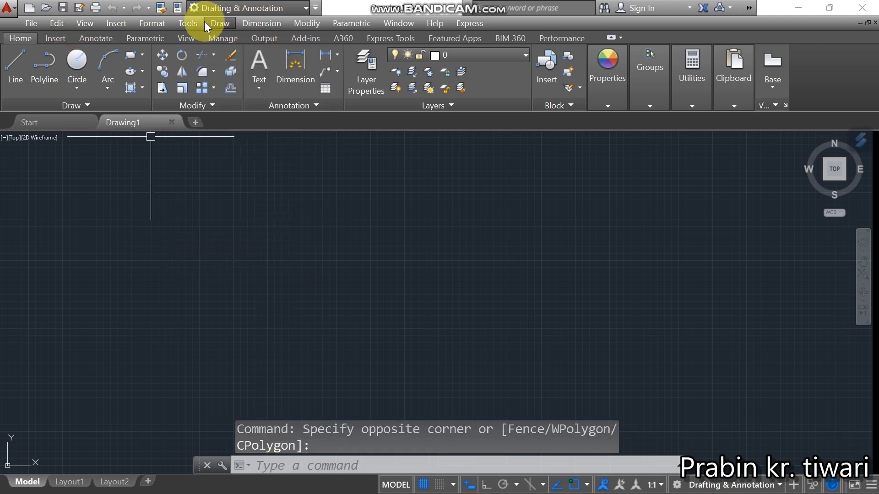
Hide the menu bar and show it again.
click(315, 8)
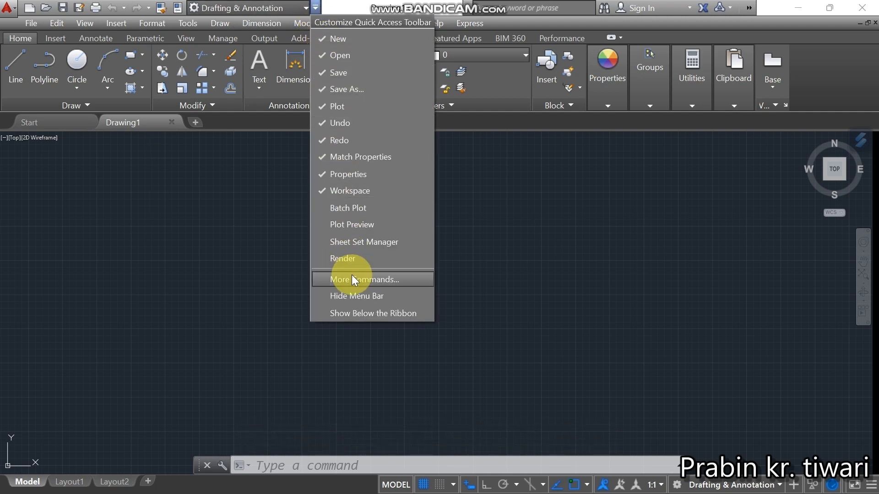
click(333, 296)
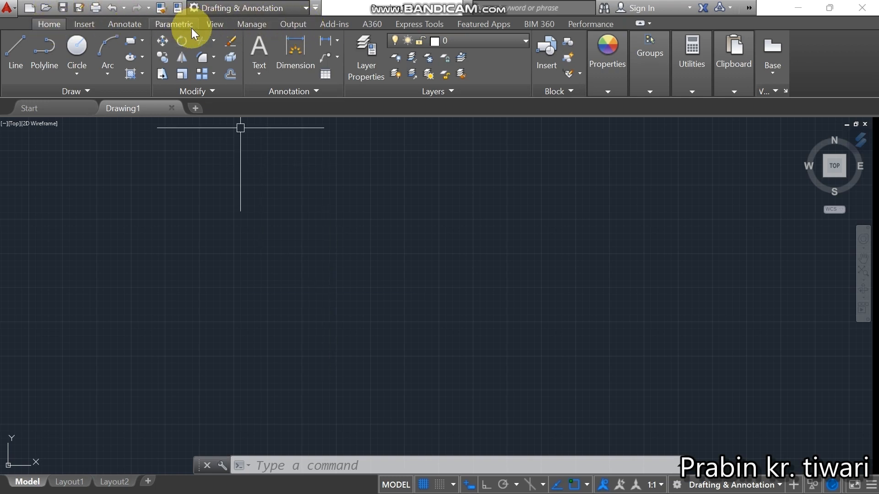
click(316, 8)
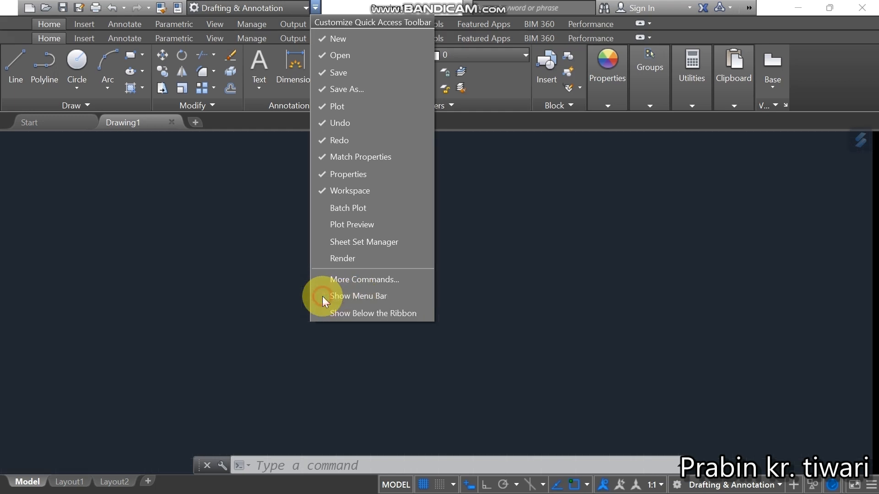
click(323, 296)
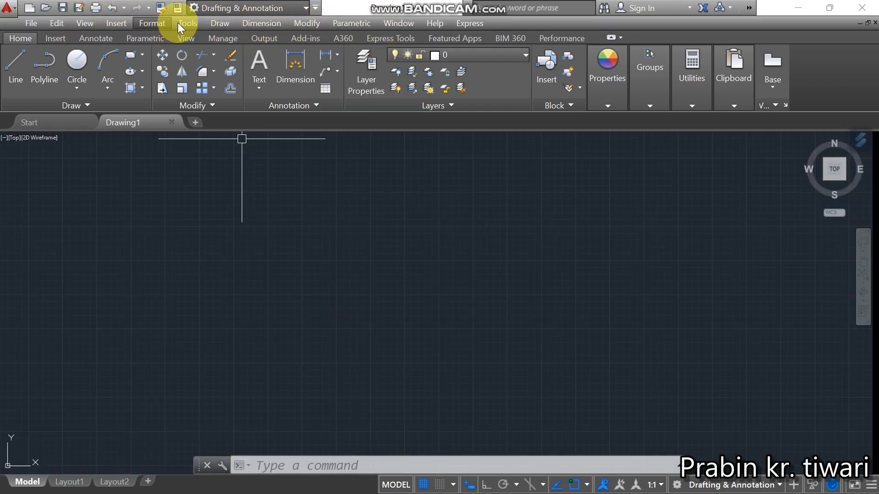
click(214, 23)
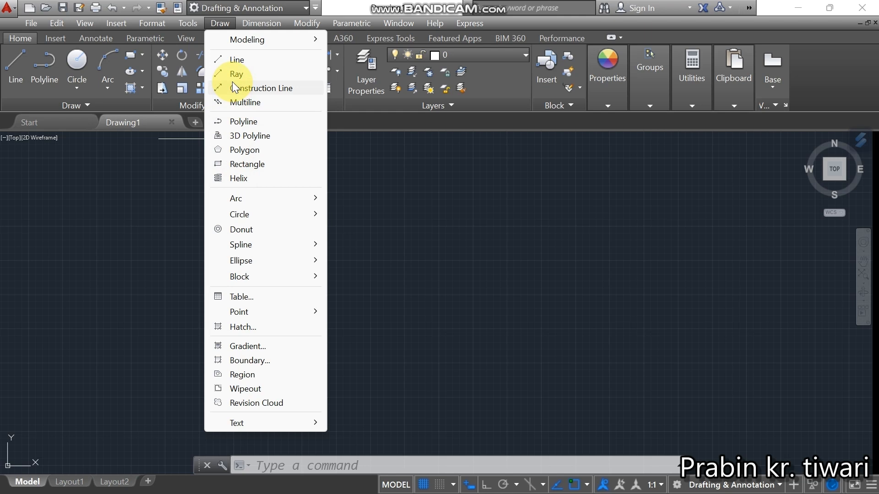
click(188, 221)
click(123, 235)
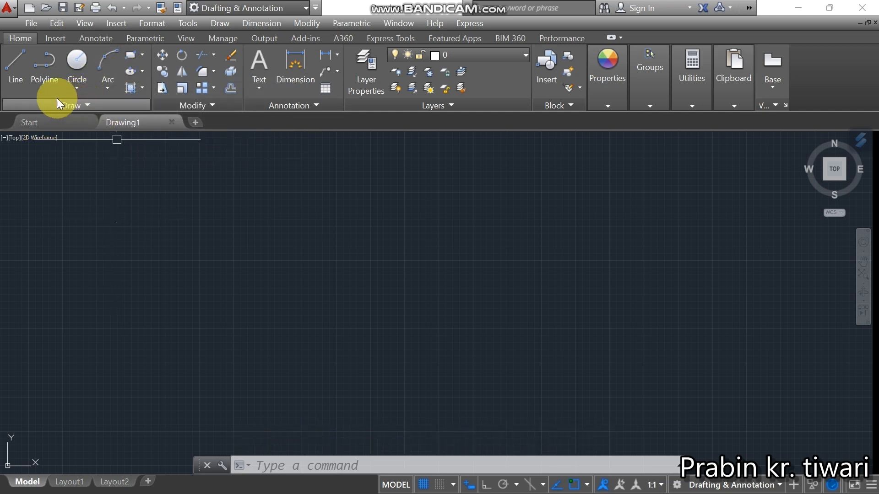
Start a line chain in the empty drawing and, with Ortho on, draw its first long horizontal segment toward the right.
click(15, 72)
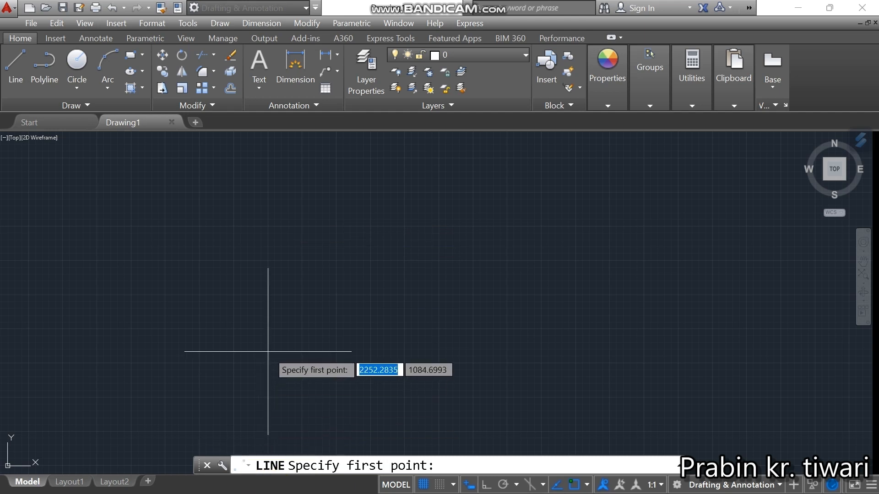
key(Escape)
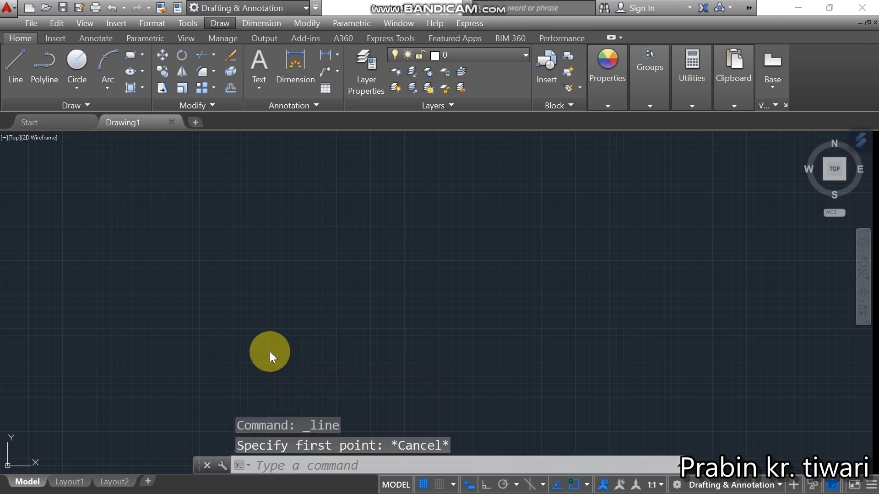
text(l)
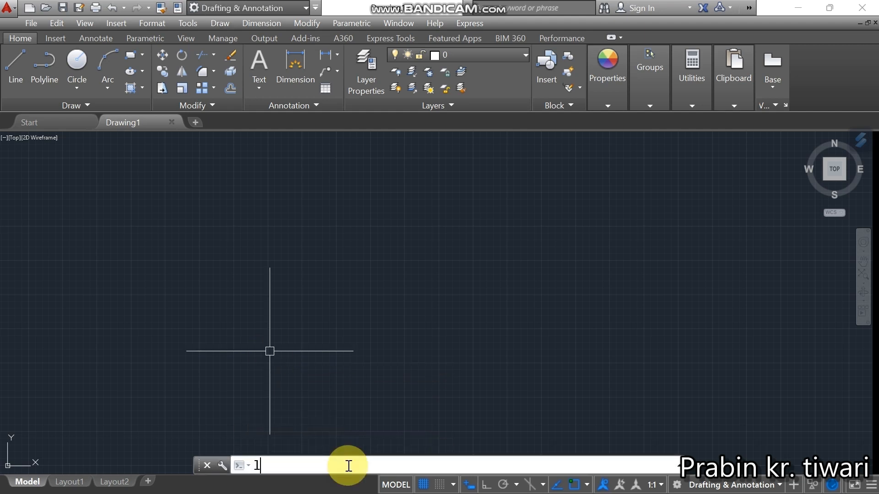
key(Return)
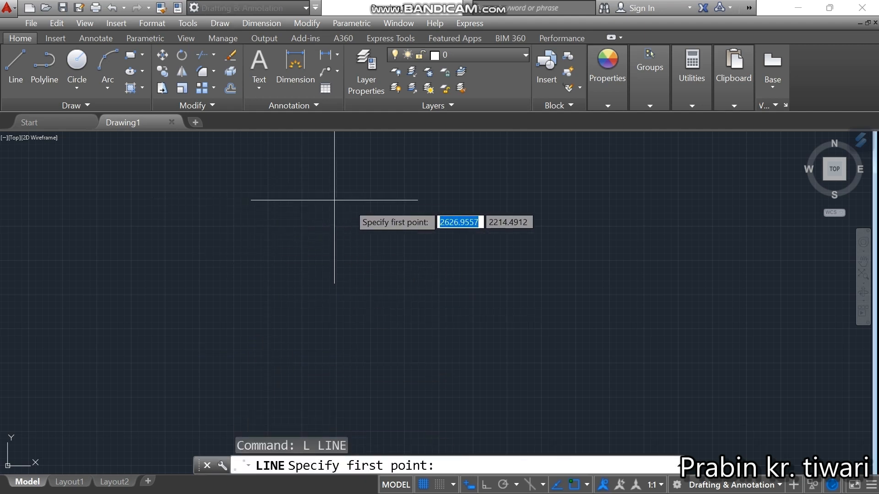
click(167, 225)
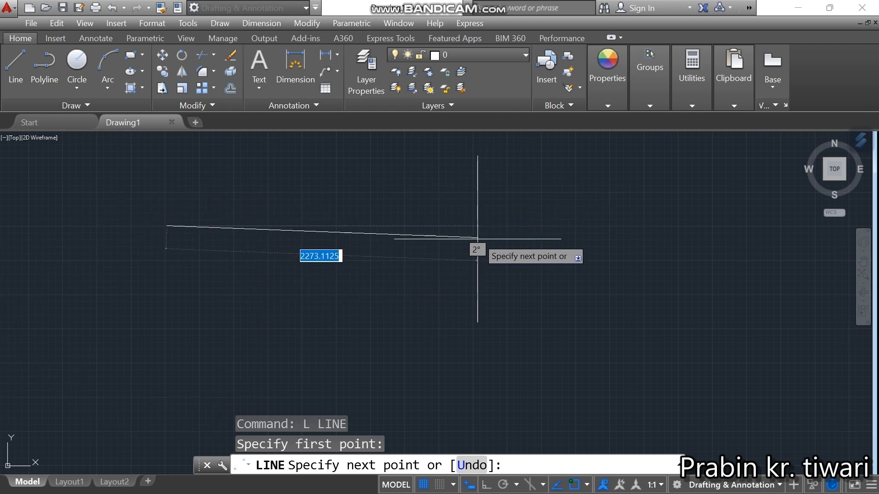
click(486, 485)
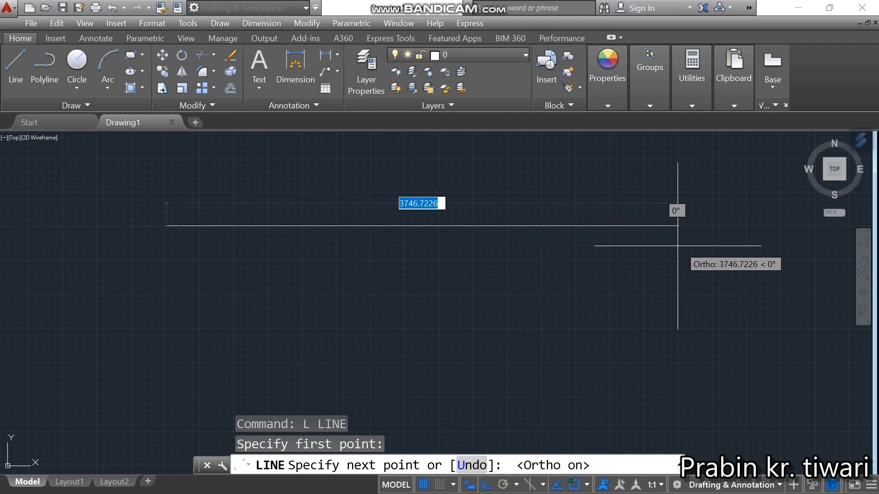
click(647, 231)
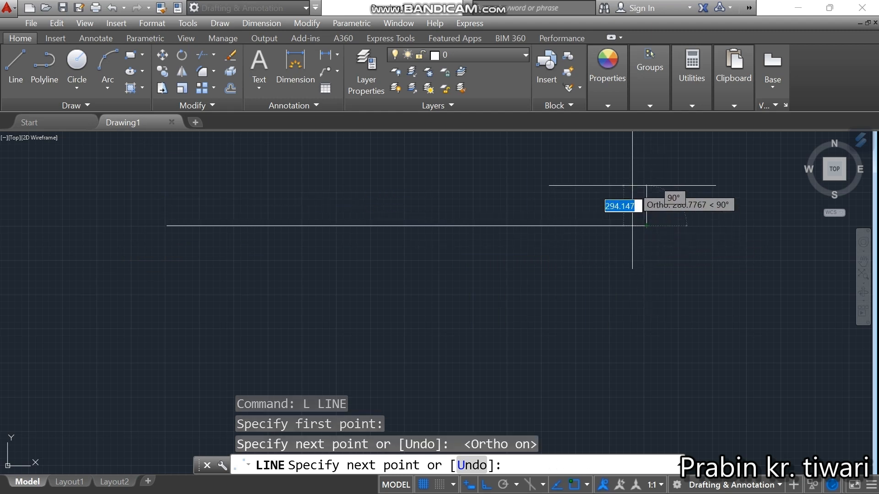
Continue the chain up, left and down to form a rectangle outline, joining it back to the first segment's start point.
scroll(633, 185, down, 2)
middle_drag(634, 185, 627, 257)
click(622, 202)
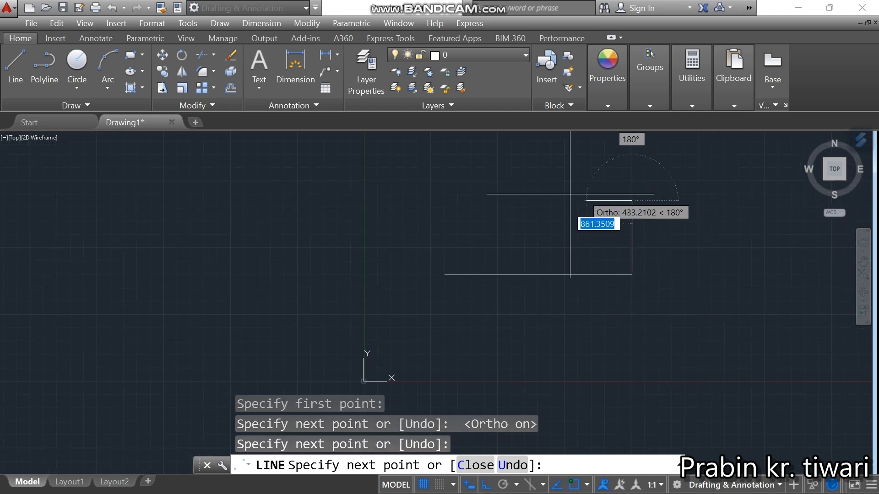
click(436, 222)
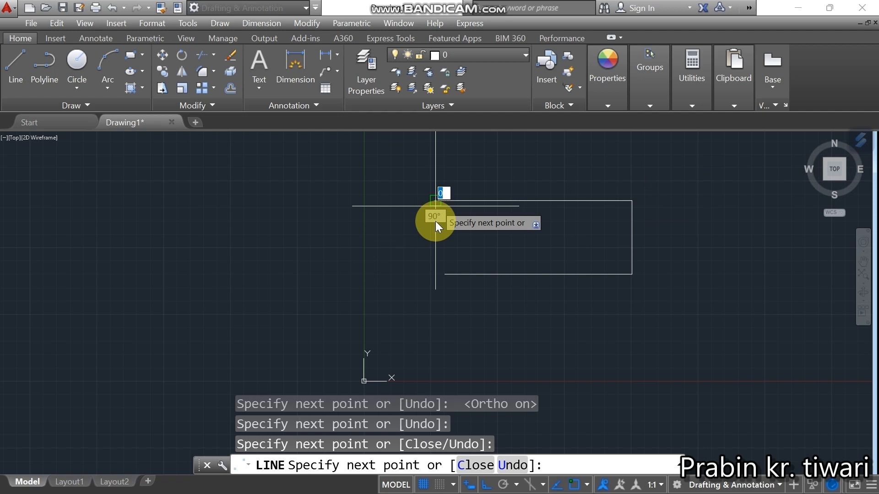
click(435, 277)
click(444, 276)
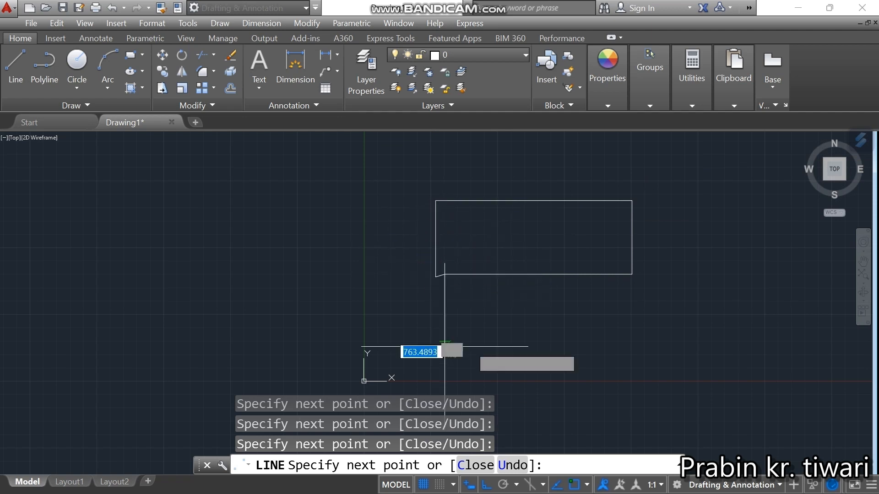
Draw a vertical segment down from the rectangle's lower-left corner with Ortho off, and a 600-unit horizontal segment to the right with Ortho on.
click(486, 485)
click(445, 357)
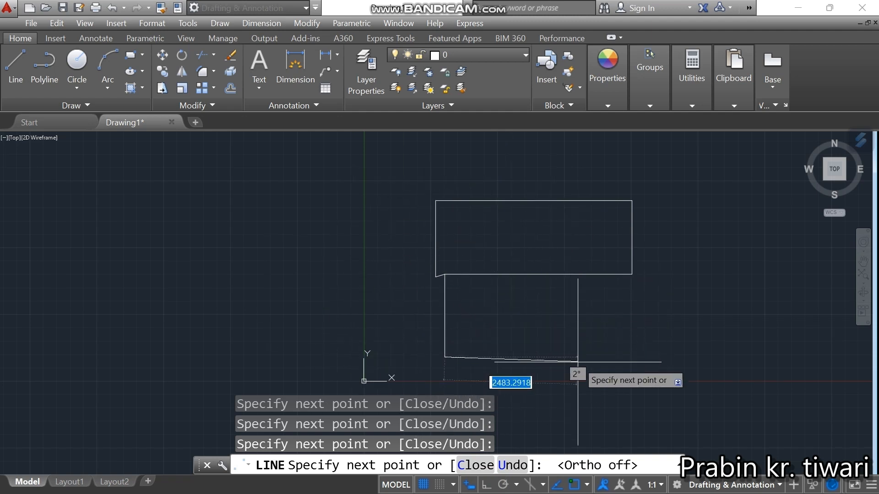
key(F8)
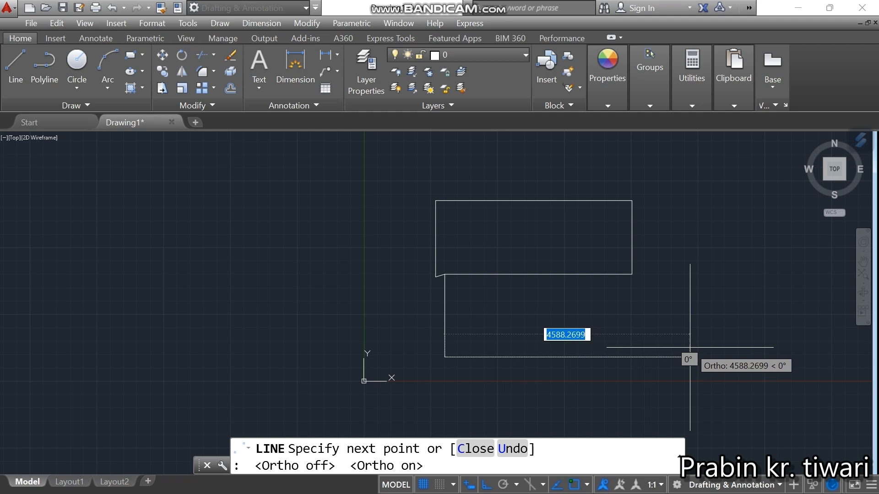
text(600)
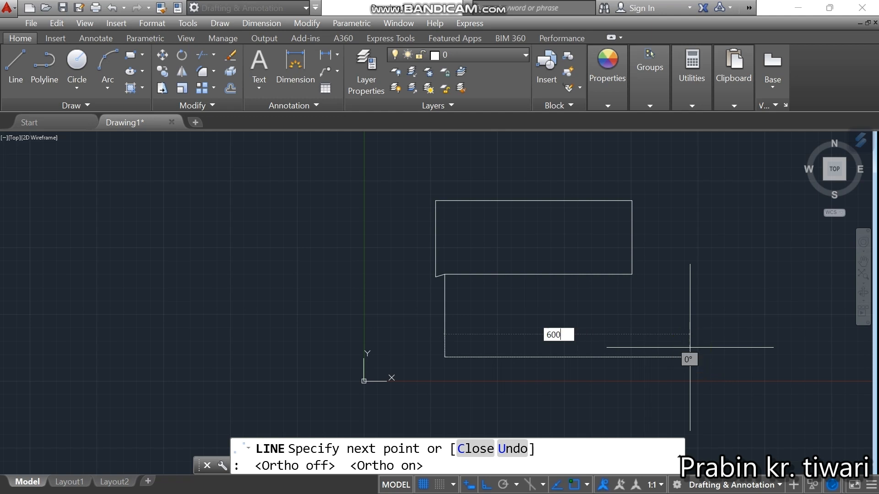
key(Return)
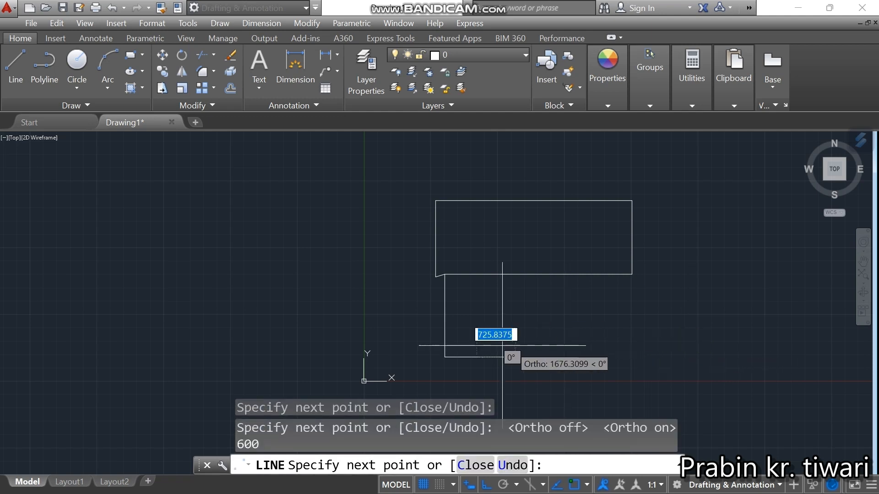
key(Escape)
scroll(477, 324, up, 4)
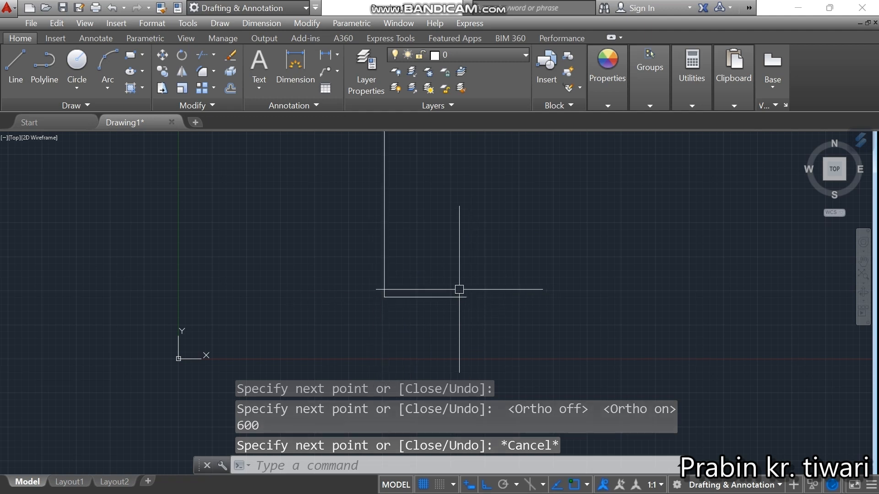
scroll(458, 311, up, 4)
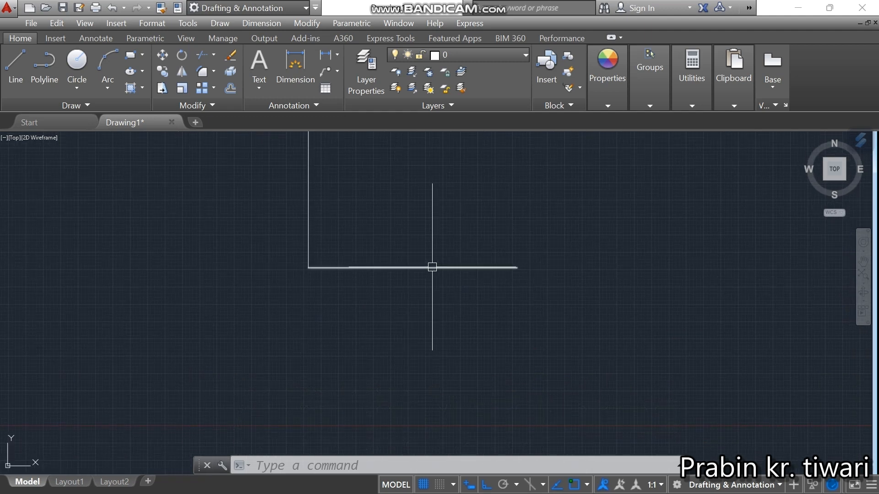
scroll(425, 263, down, 6)
middle_drag(440, 224, 420, 331)
scroll(418, 325, down, 6)
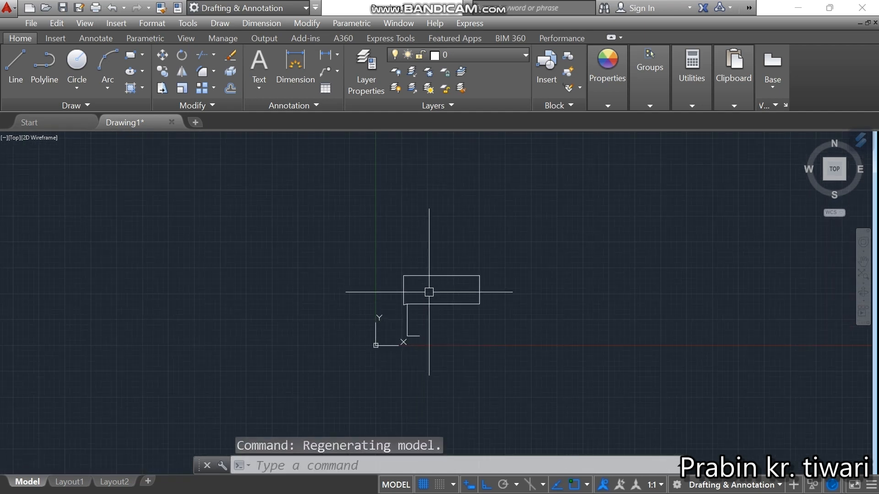
key(l)
key(Return)
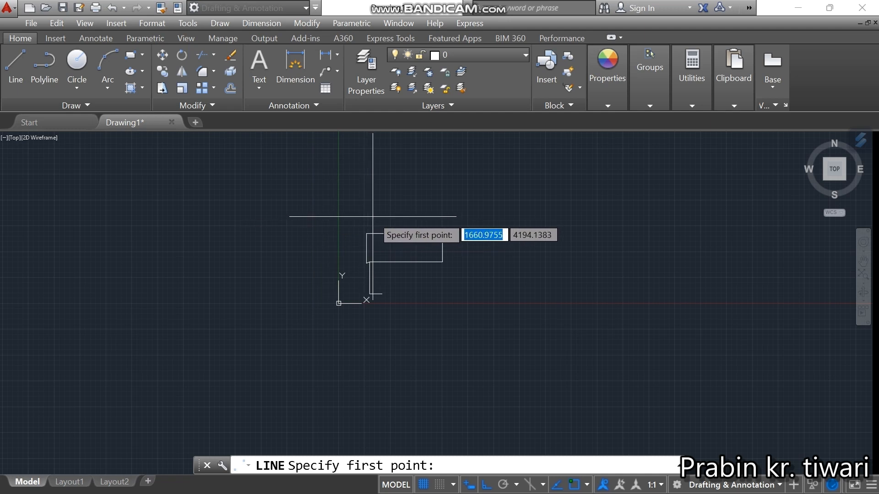
scroll(233, 224, down, 10)
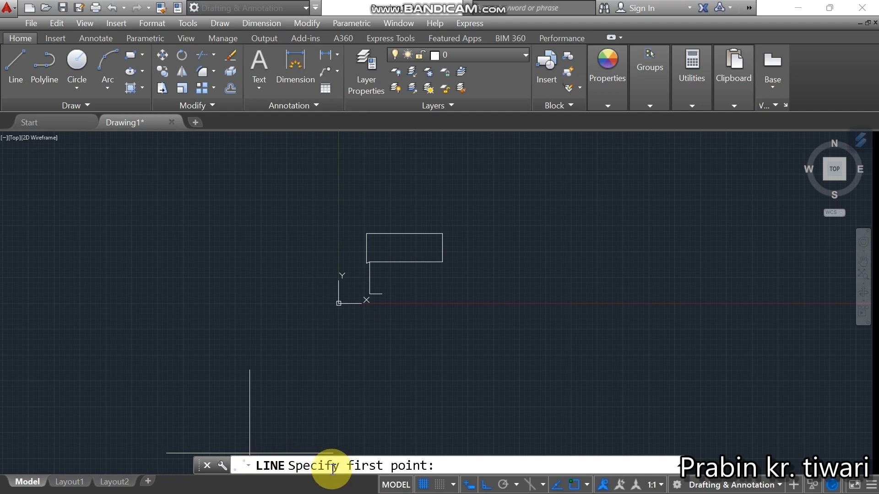
click(383, 178)
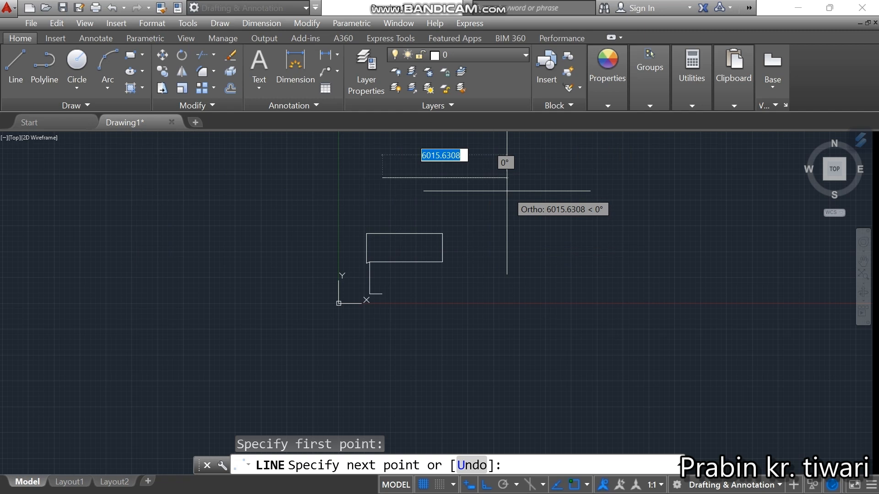
key(Escape)
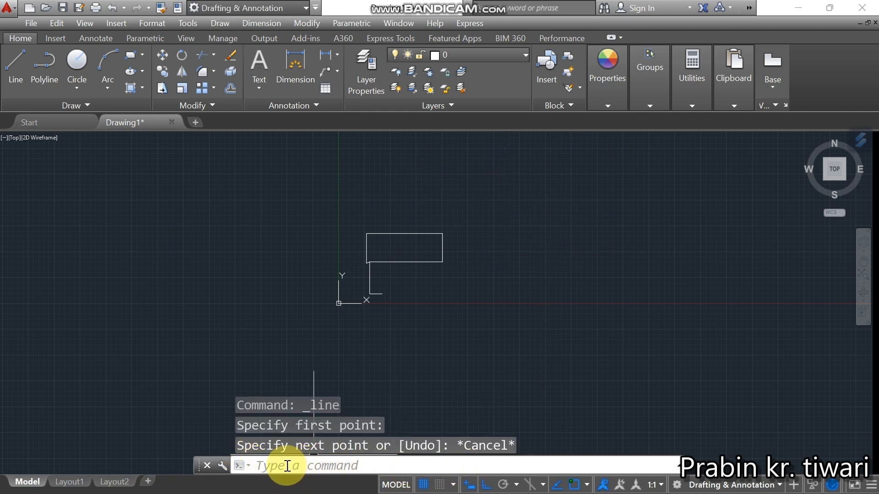
Draw an open orthogonal polyline around the rectangle, running right above it, down its right side and left below it past the starting point.
click(35, 69)
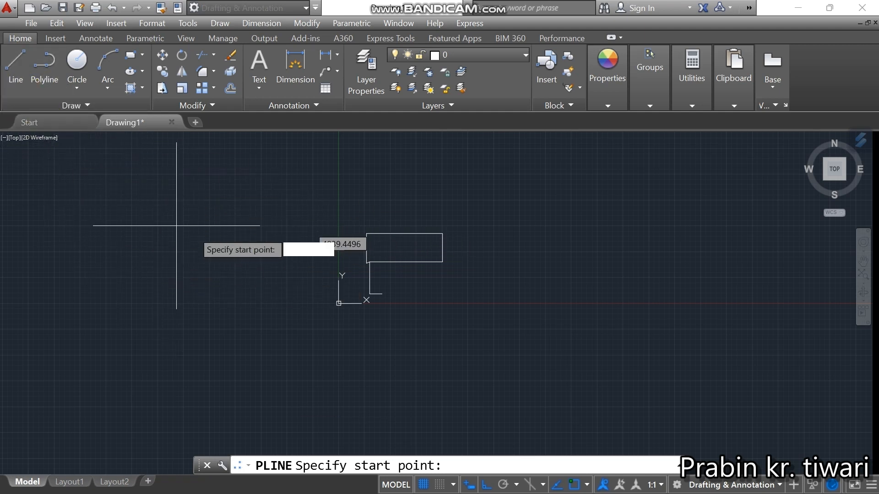
click(369, 192)
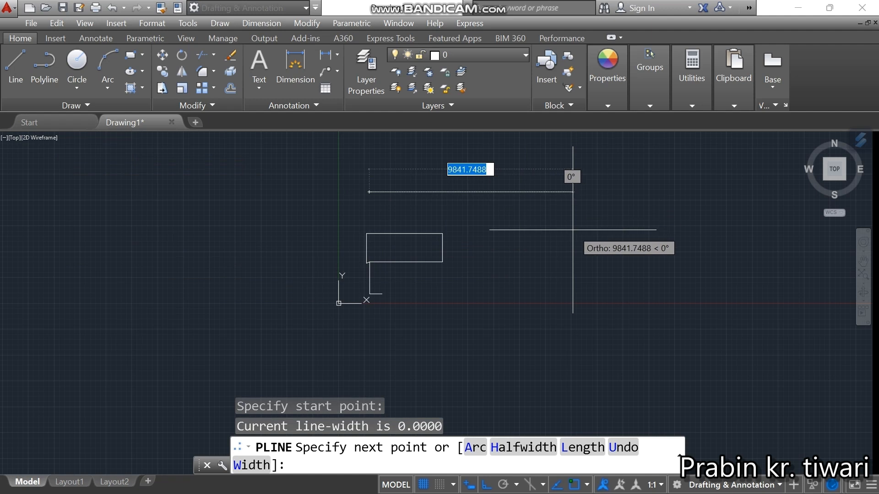
click(528, 197)
click(527, 277)
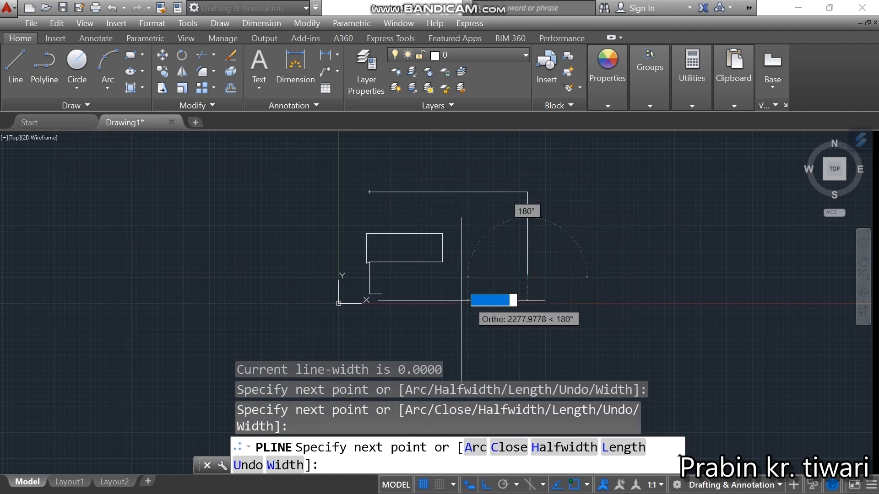
click(351, 277)
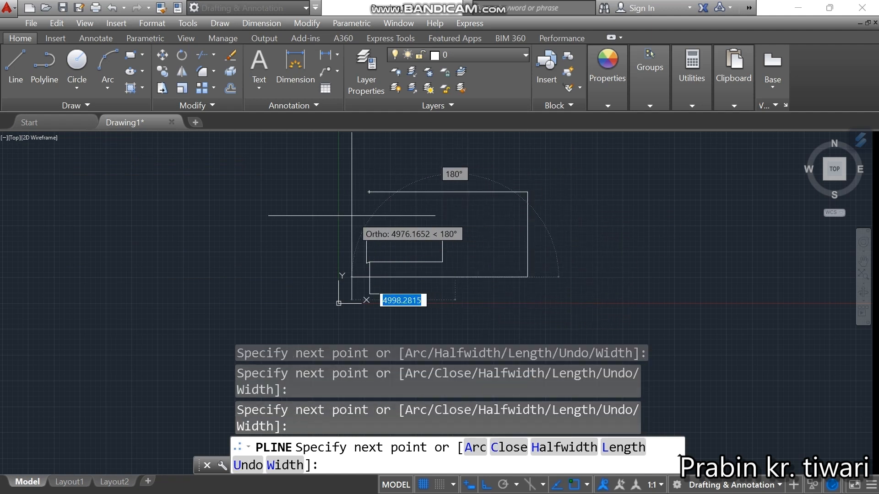
click(283, 213)
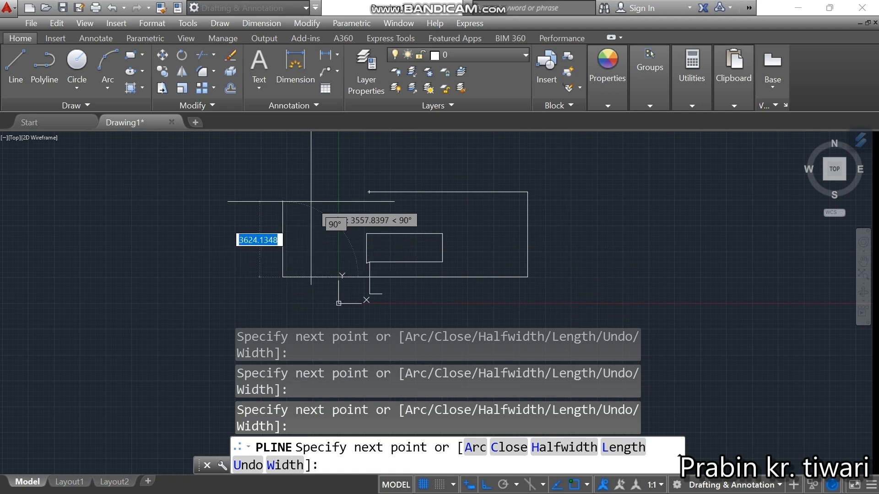
key(Escape)
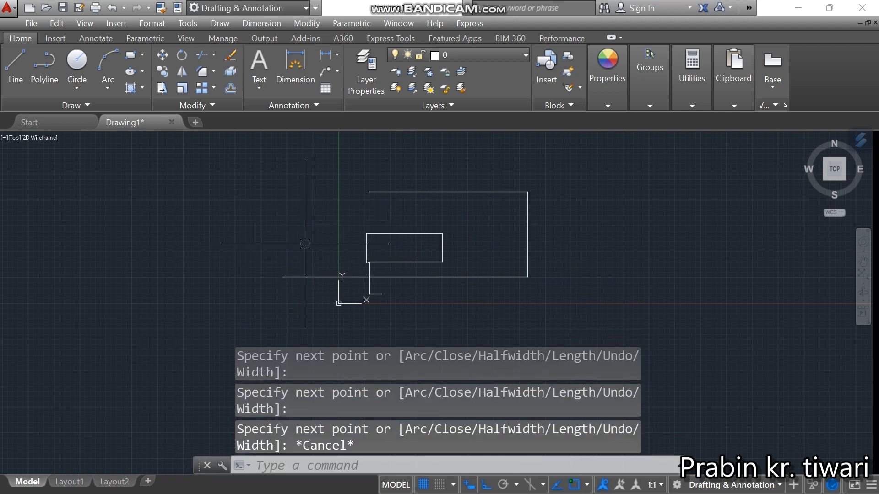
Select the outer polyline and the line on the rectangle's right side to compare a polyline with a single line.
scroll(444, 223, up, 4)
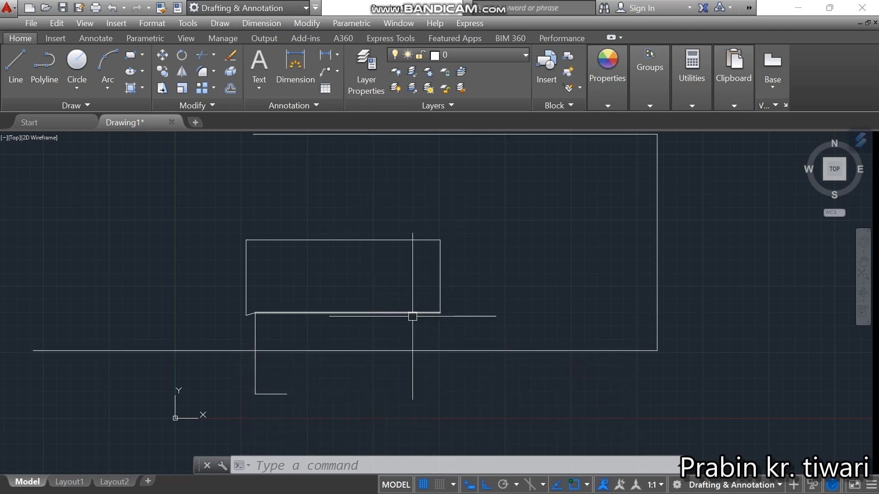
scroll(623, 277, down, 2)
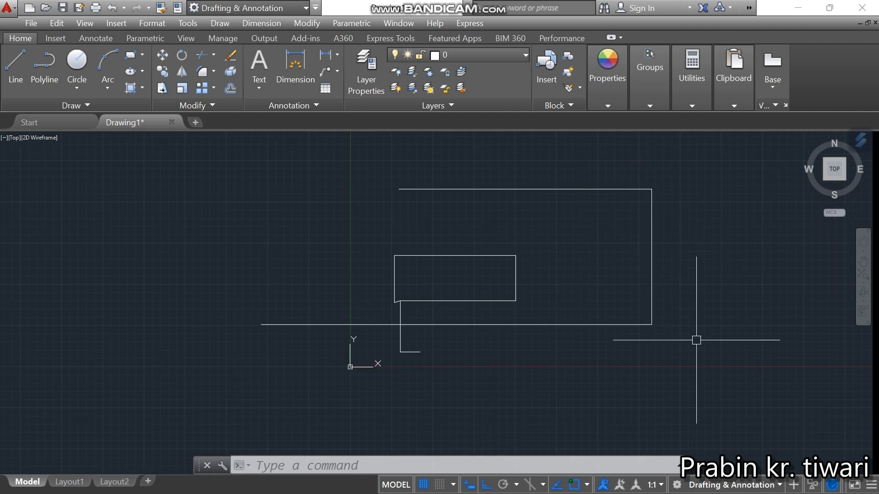
scroll(502, 270, down, 2)
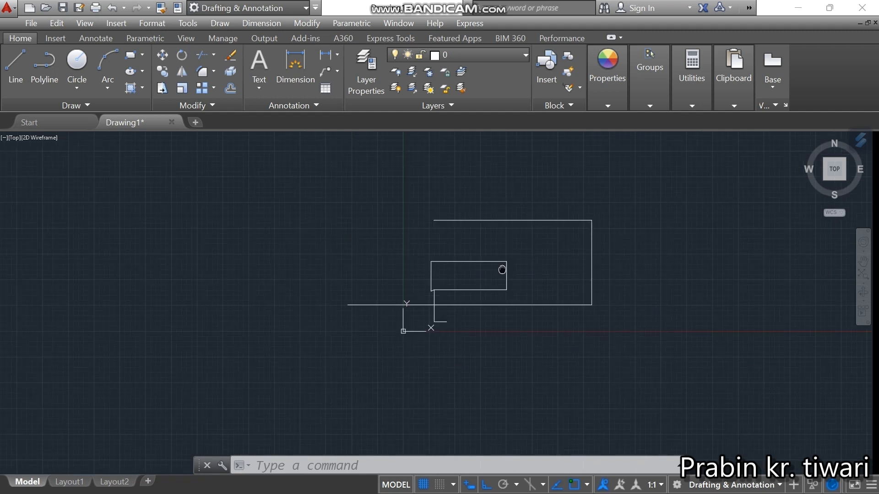
middle_drag(502, 270, 486, 259)
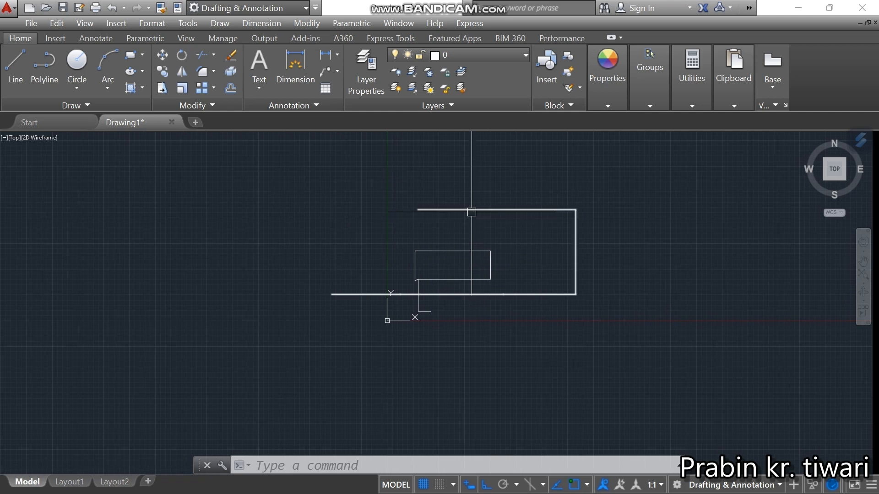
middle_drag(521, 270, 487, 253)
click(532, 229)
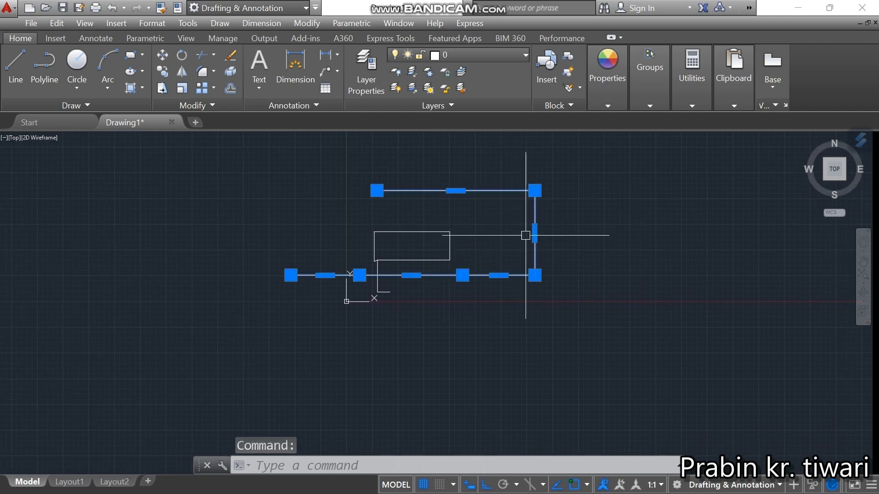
scroll(519, 254, up, 2)
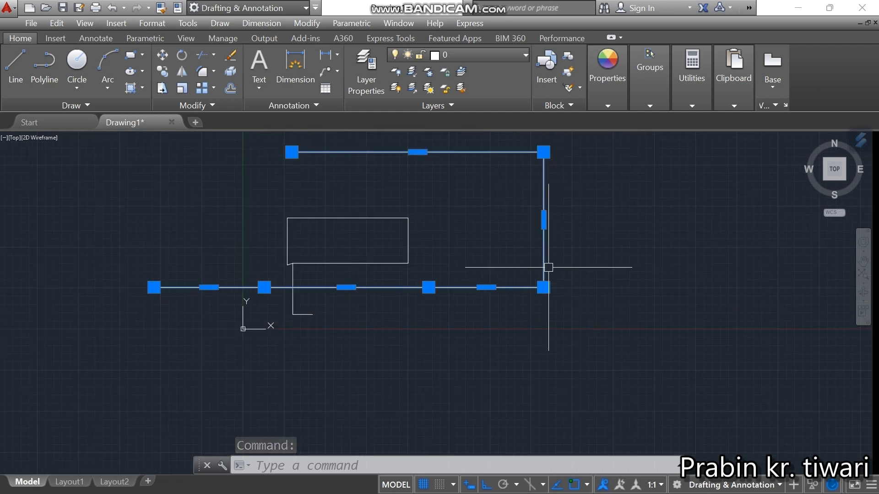
click(409, 236)
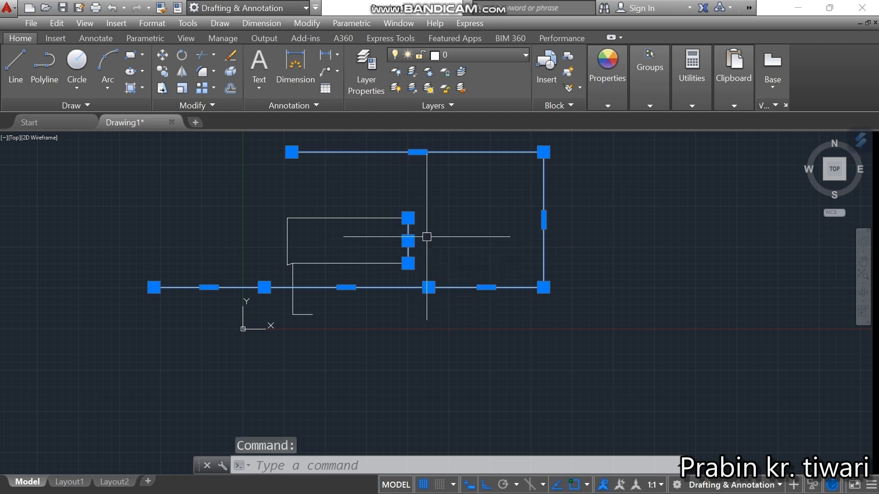
scroll(386, 247, up, 2)
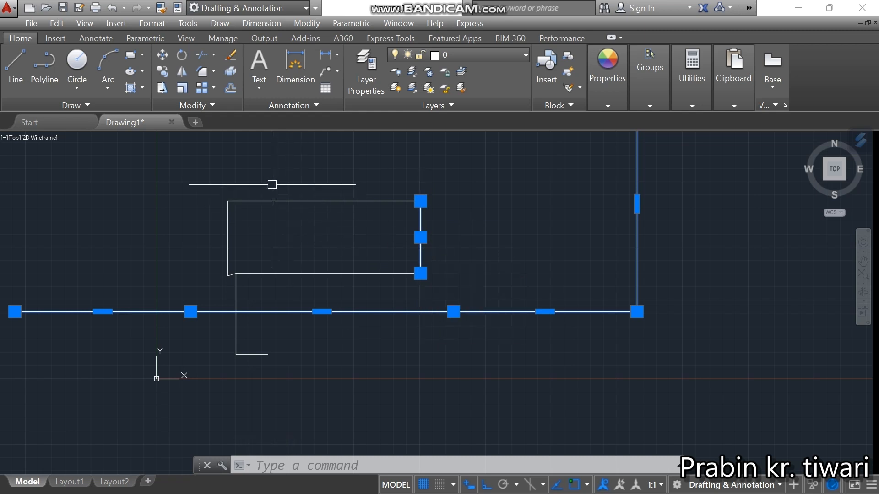
scroll(281, 229, down, 2)
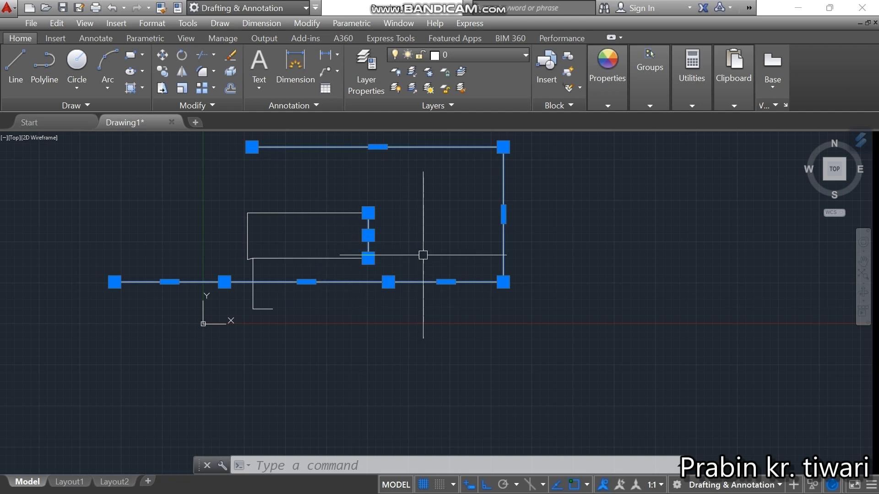
scroll(312, 243, down, 4)
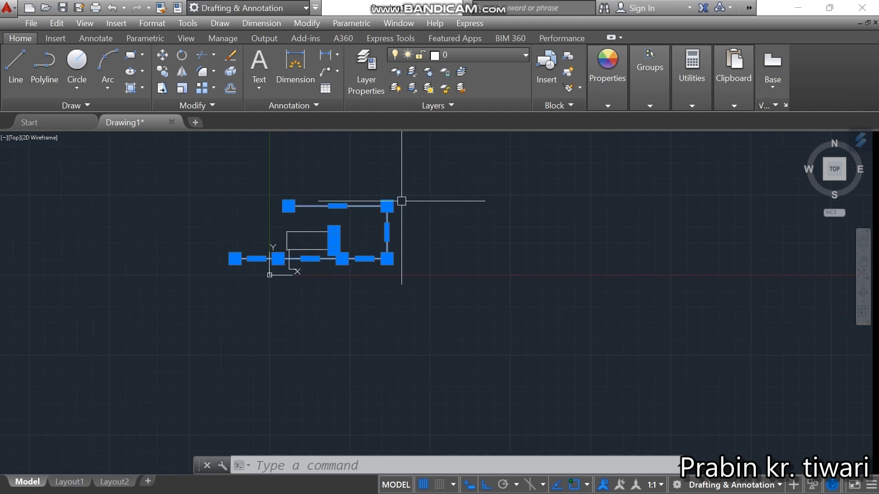
Erase the selected polyline and line along with all the remaining line segments, emptying the drawing.
key(Delete)
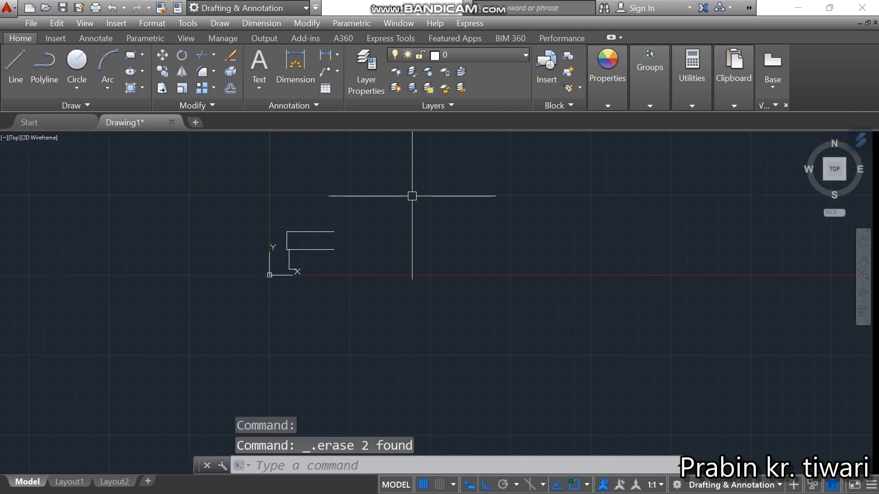
drag(412, 196, 304, 355)
Draw an open orthogonal chain with Line, running right, down, left, up and a short way left.
click(16, 73)
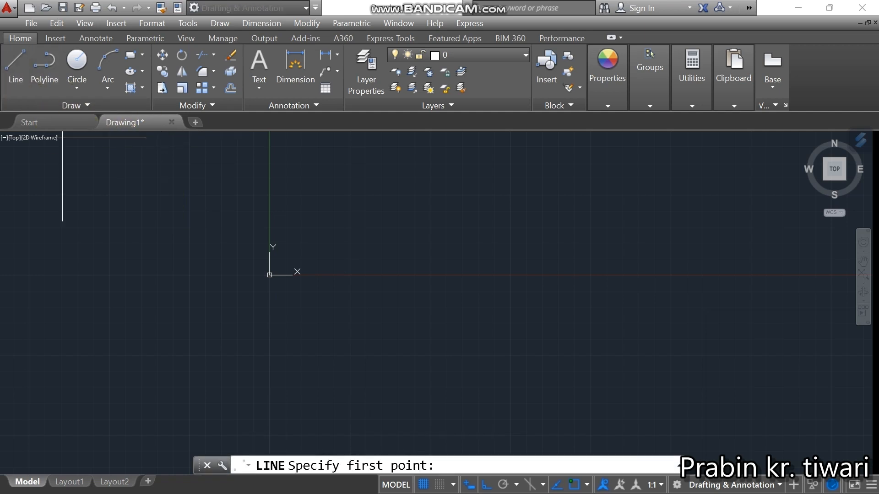
click(283, 206)
click(505, 198)
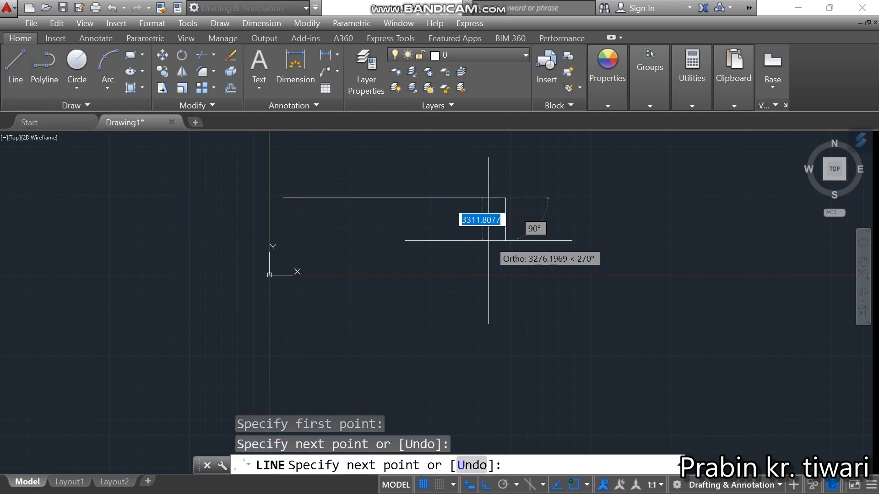
click(505, 291)
click(347, 291)
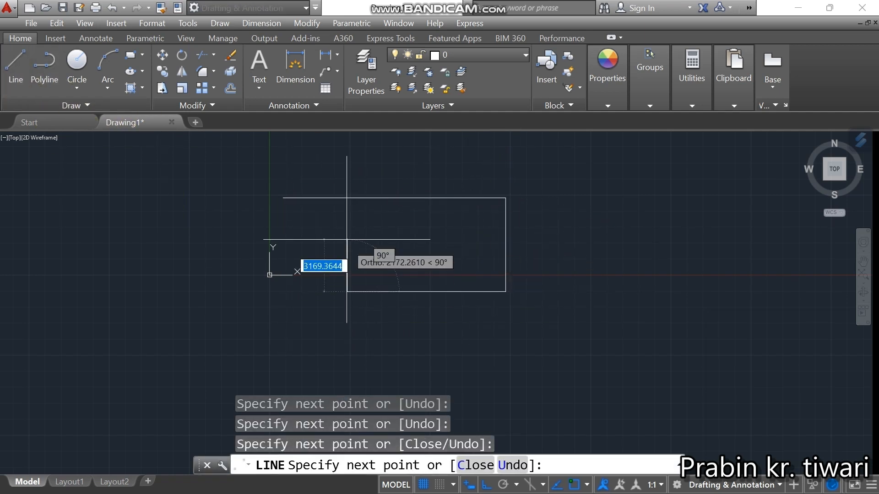
click(347, 224)
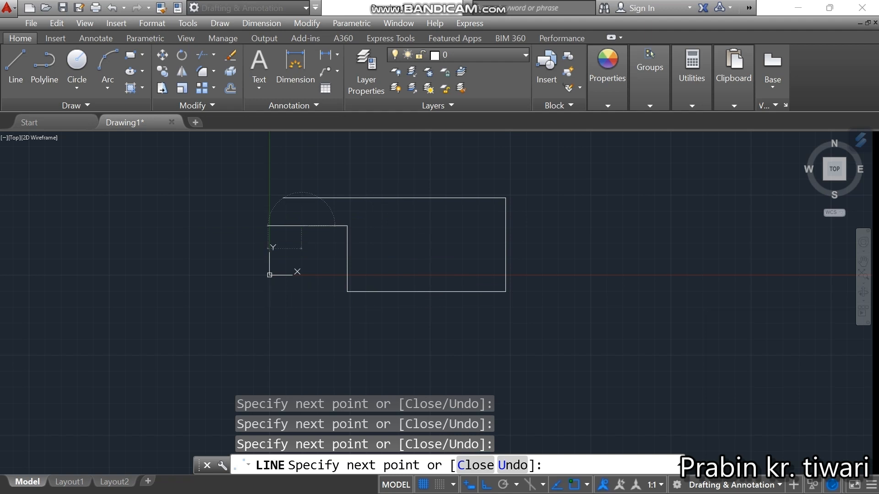
key(Escape)
Draw an open orthogonal polyline below the line chain, running right, down, left and a short way up.
click(48, 79)
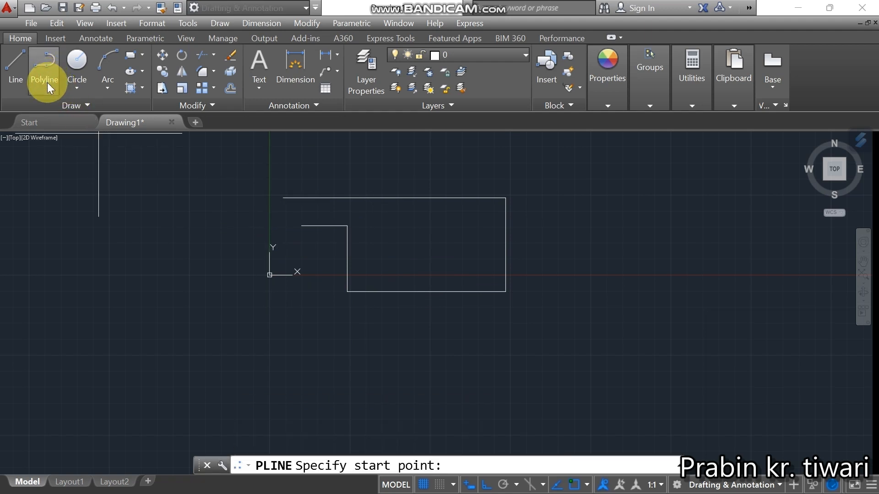
click(308, 366)
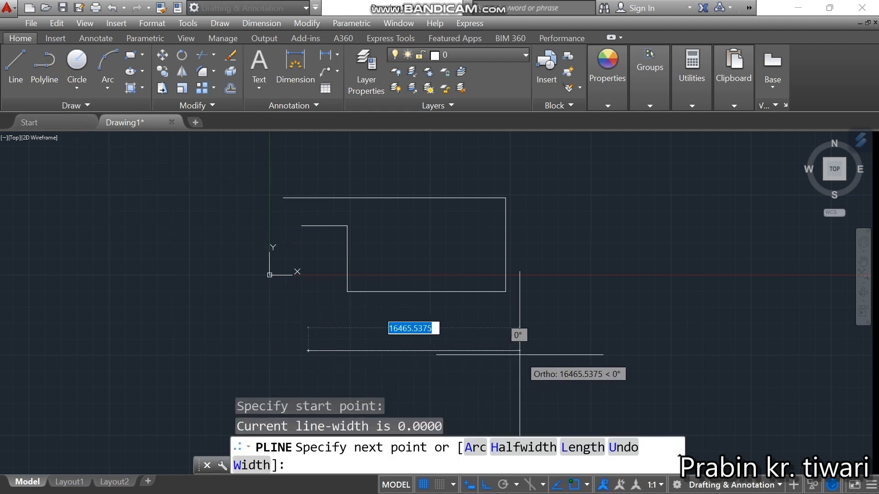
middle_drag(516, 339, 501, 271)
click(502, 275)
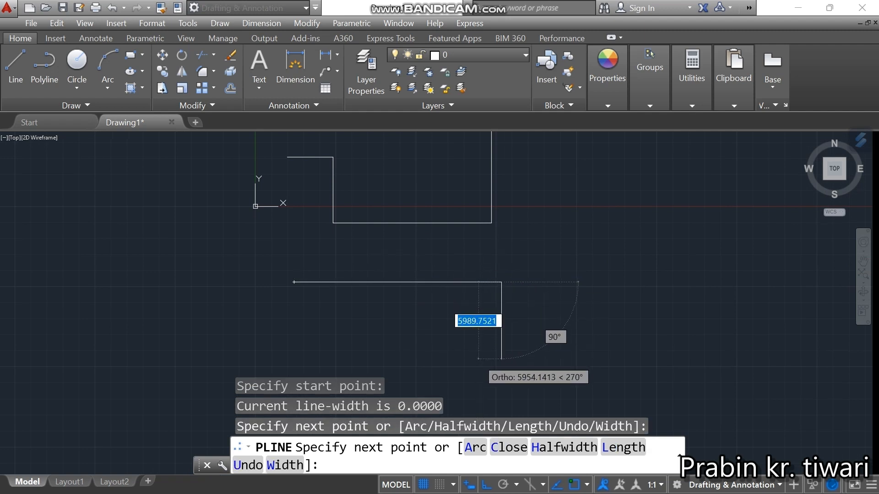
click(501, 358)
click(342, 359)
click(342, 308)
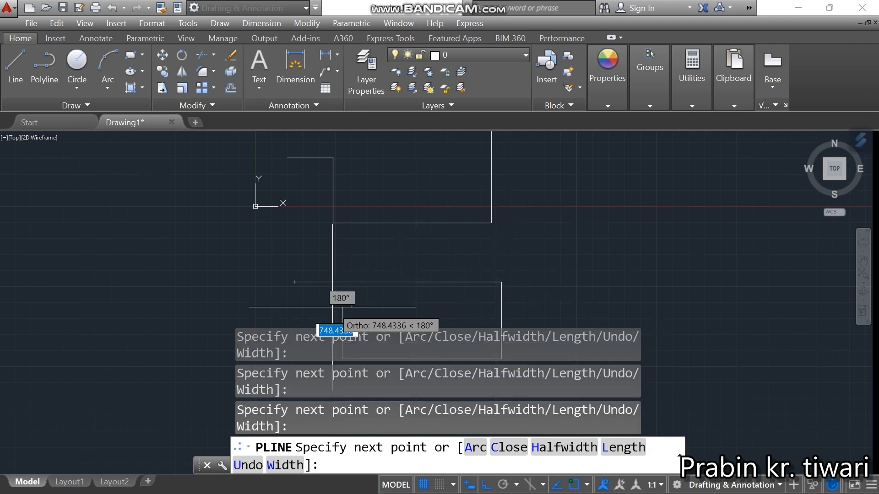
key(Escape)
Check the object types of the line chain and the polyline, and select the chain's right vertical segment to examine it.
scroll(369, 320, down, 4)
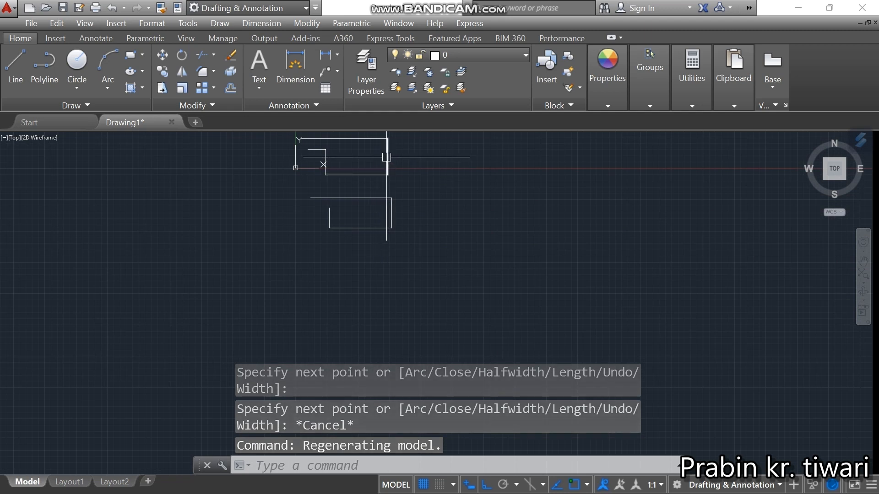
mouse_move(387, 157)
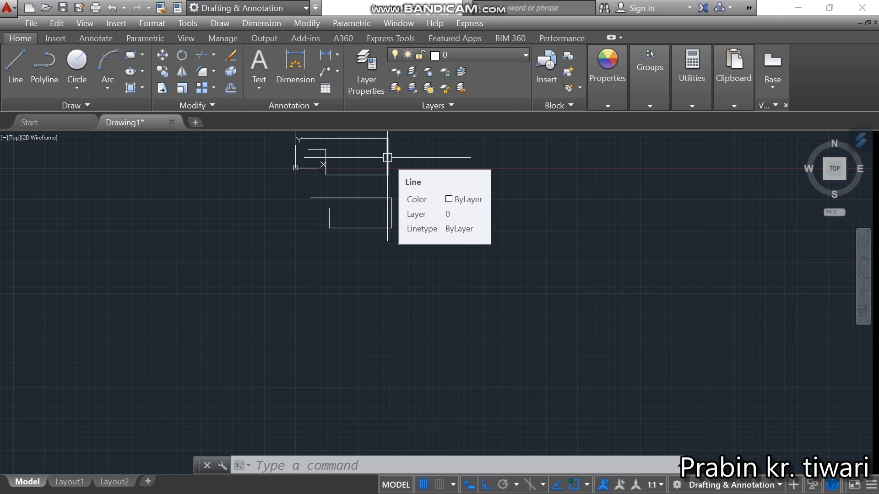
mouse_move(392, 210)
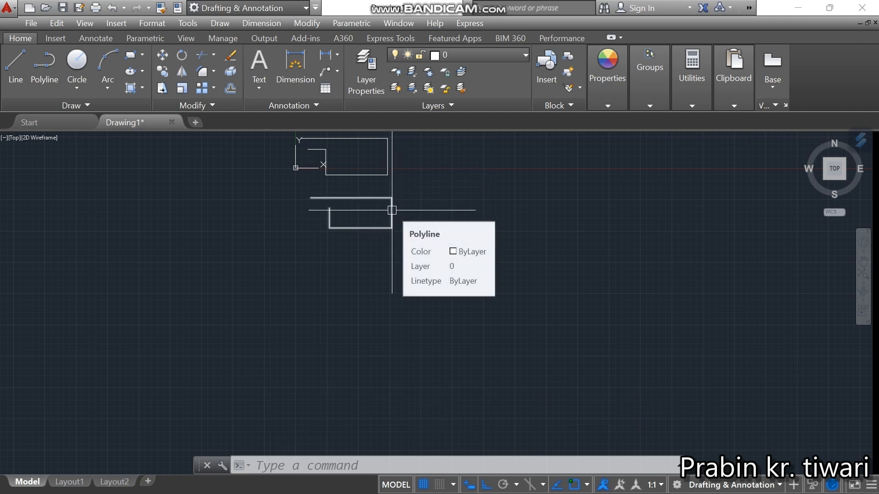
scroll(392, 210, up, 2)
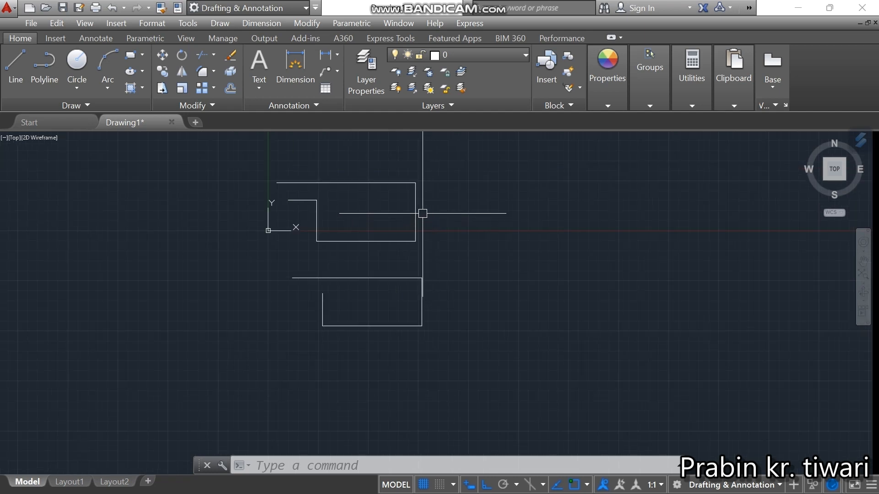
scroll(417, 212, up, 4)
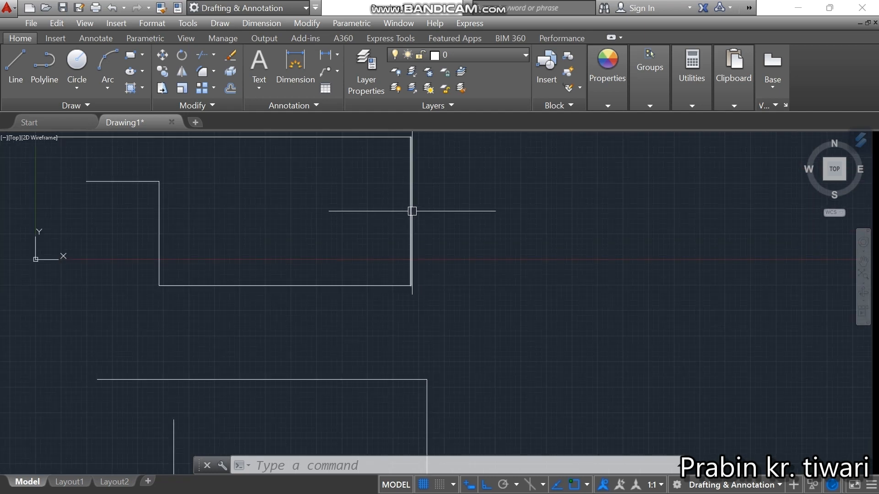
click(410, 210)
scroll(468, 258, down, 4)
middle_drag(457, 244, 438, 217)
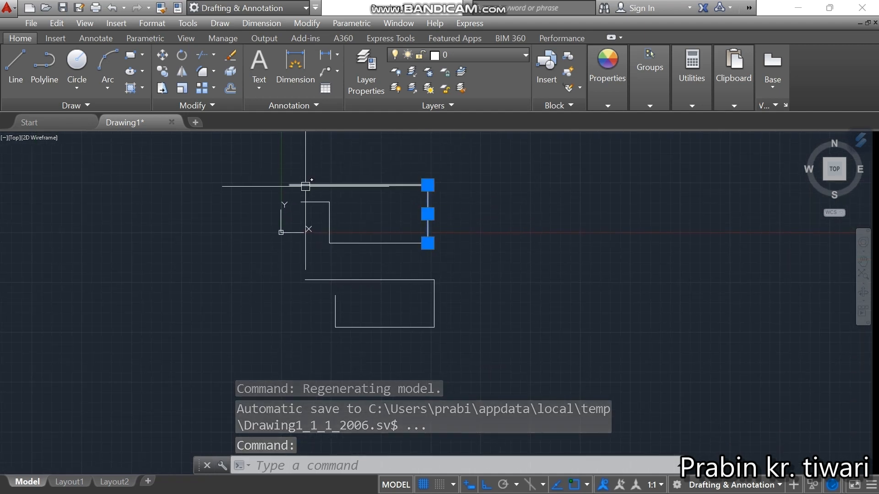
Select the lower polyline as well and compare its selection with the single line segment above.
middle_drag(379, 272, 335, 238)
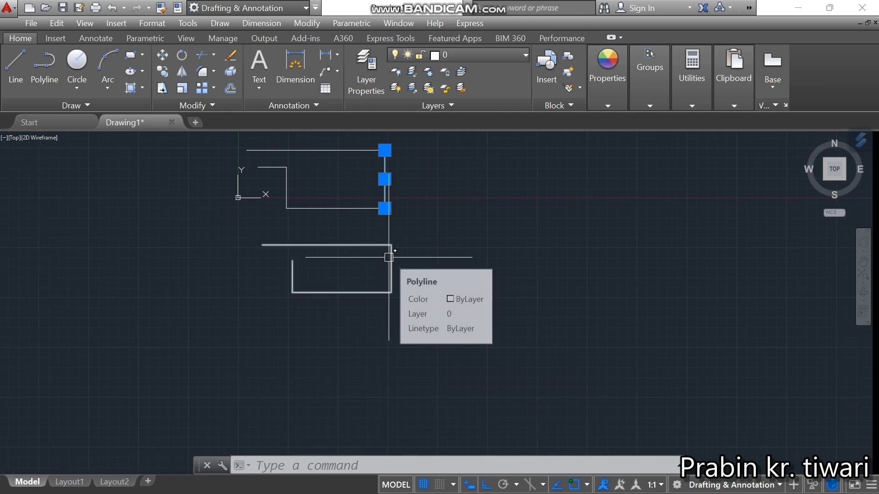
middle_drag(393, 273, 389, 255)
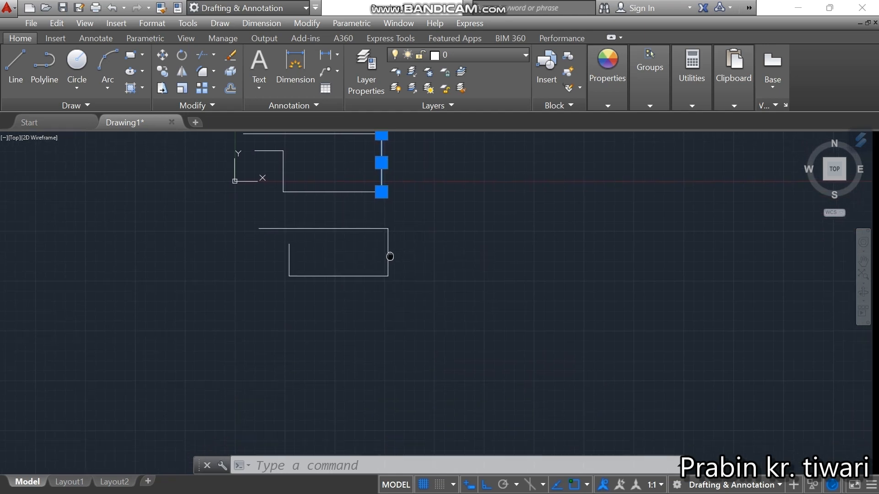
scroll(389, 252, up, 2)
click(385, 251)
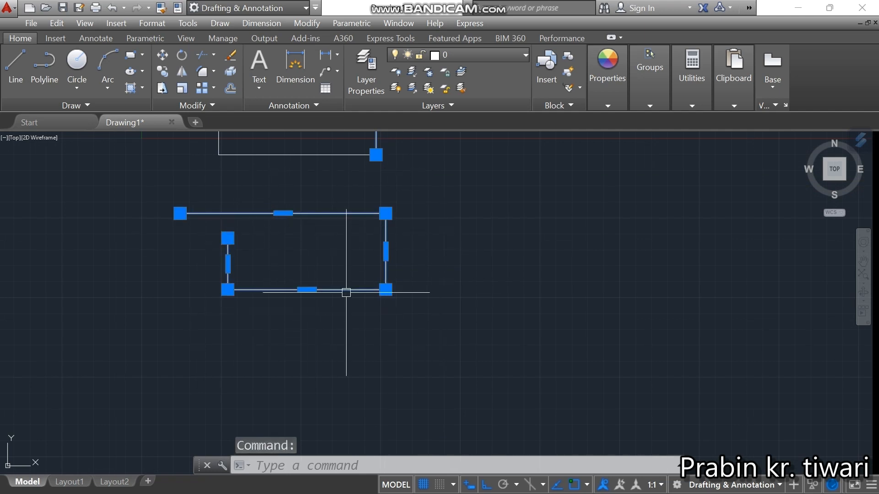
scroll(345, 290, down, 2)
middle_drag(434, 284, 381, 307)
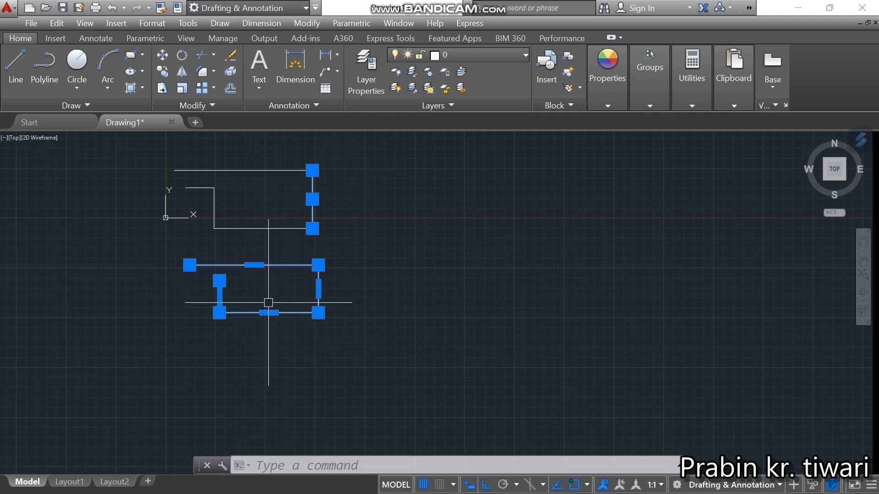
Select the whole line chain together with the lower polyline and erase them.
scroll(302, 244, down, 2)
mouse_move(323, 179)
mouse_down()
mouse_move(314, 177)
mouse_move(285, 379)
mouse_move(336, 383)
mouse_up()
key(Delete)
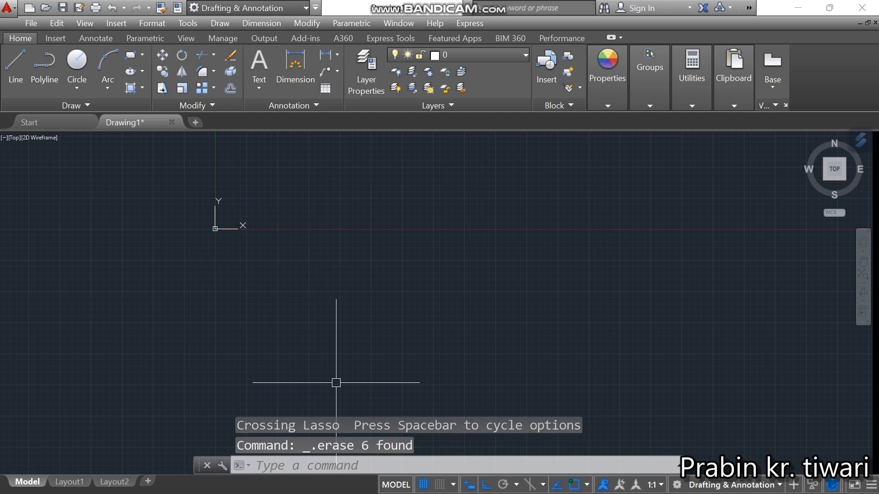
Draw a rectangular outline with Polyline in the emptied drawing, above and to the right of the origin.
middle_click(336, 383)
middle_click(336, 383)
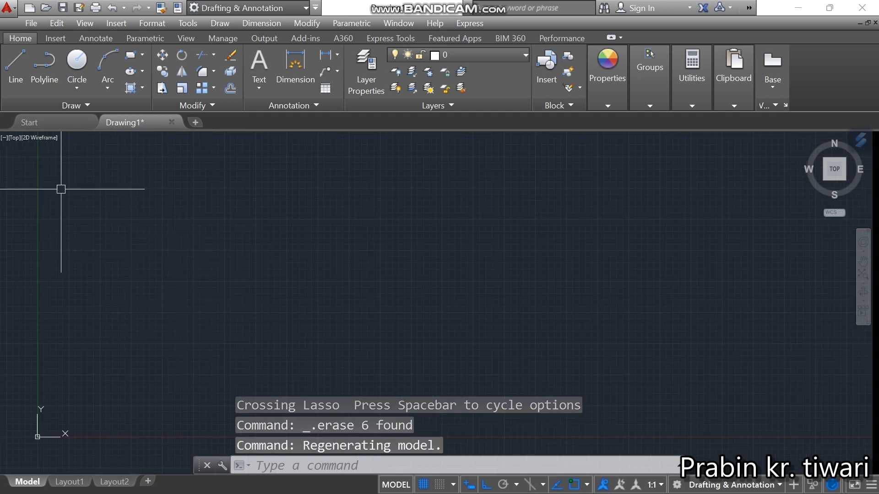
click(20, 95)
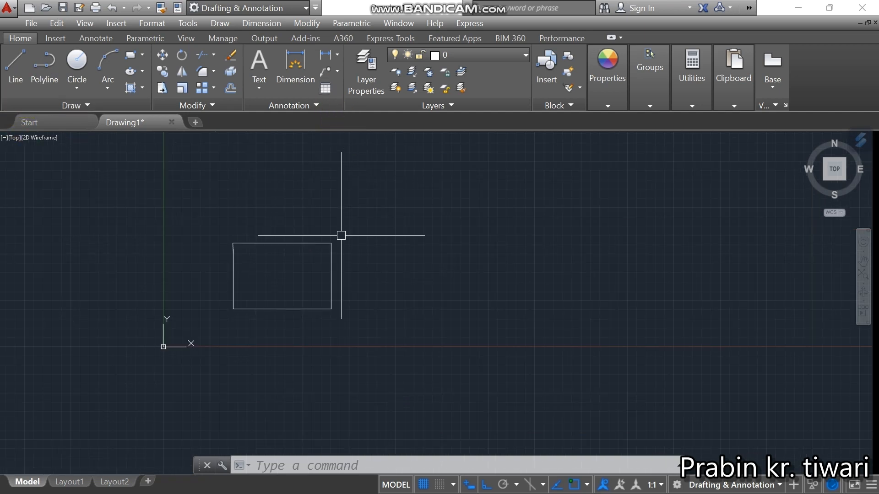
Select the rectangular polyline and stretch its right edge horizontally outward to widen the outline.
click(333, 257)
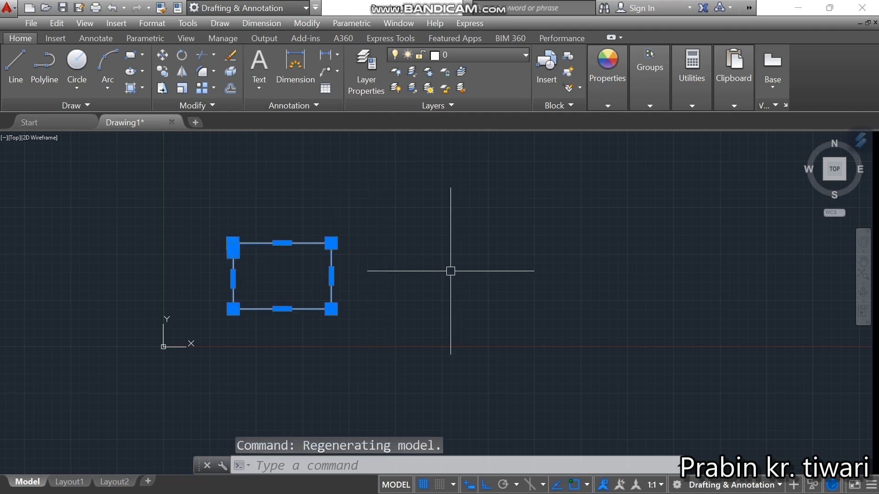
scroll(338, 273, up, 6)
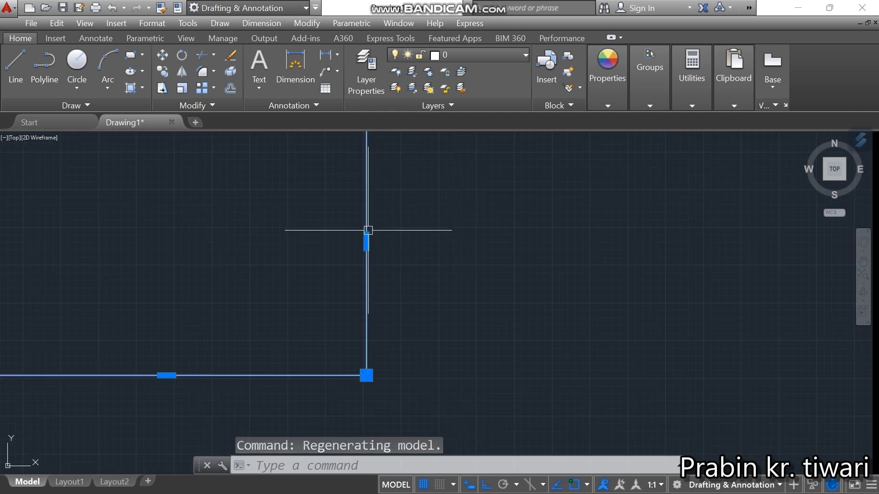
mouse_move(366, 240)
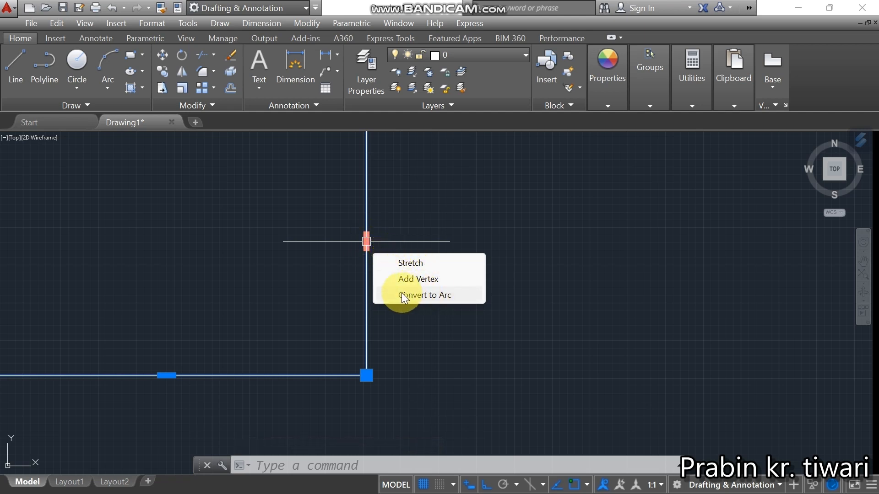
click(403, 263)
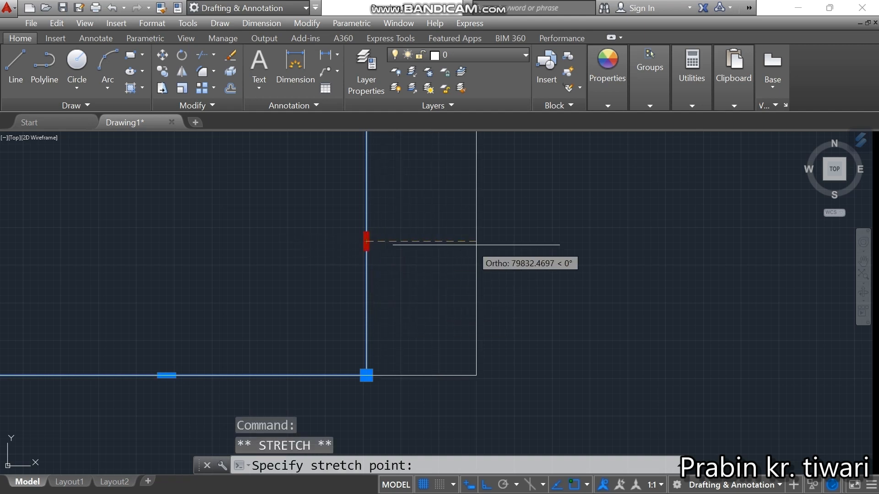
scroll(476, 245, down, 5)
scroll(509, 246, up, 5)
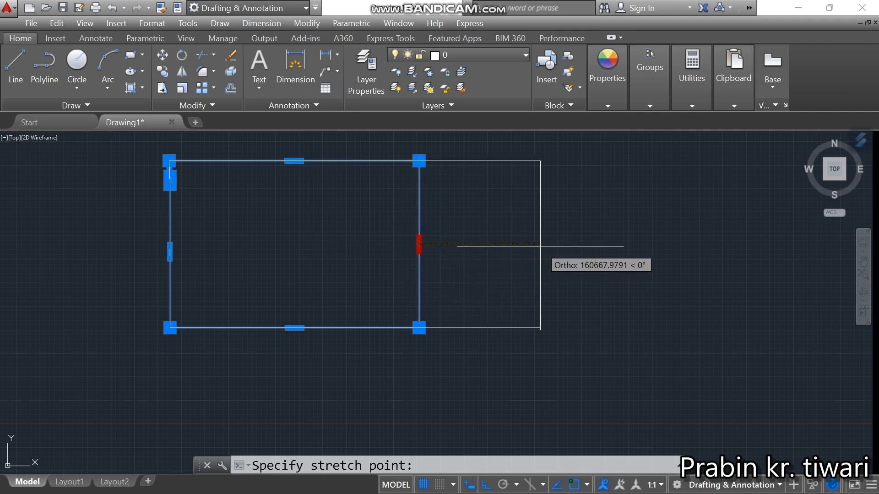
click(571, 246)
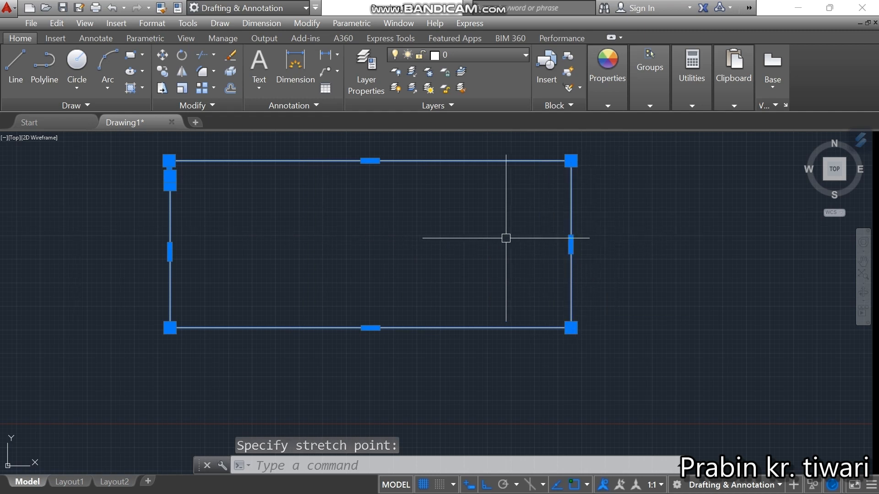
Stretch the polyline's right edge back inward, leaving the outline slightly narrower than it is tall.
mouse_move(573, 243)
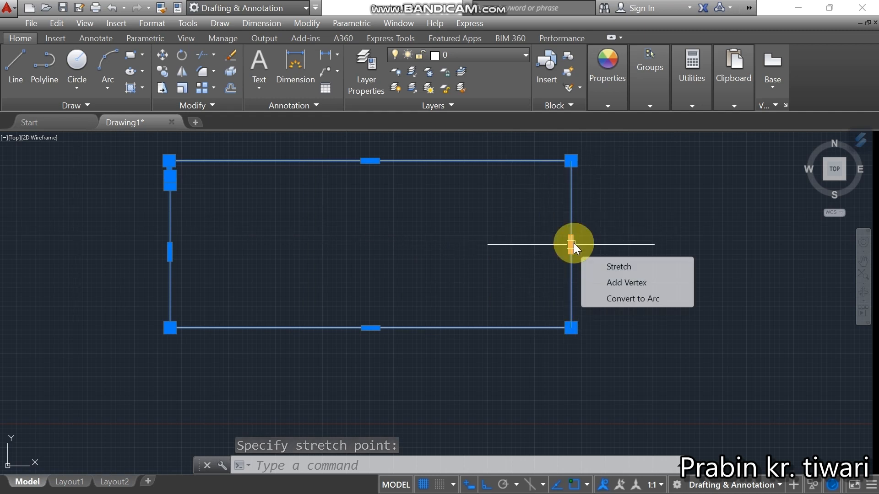
click(610, 266)
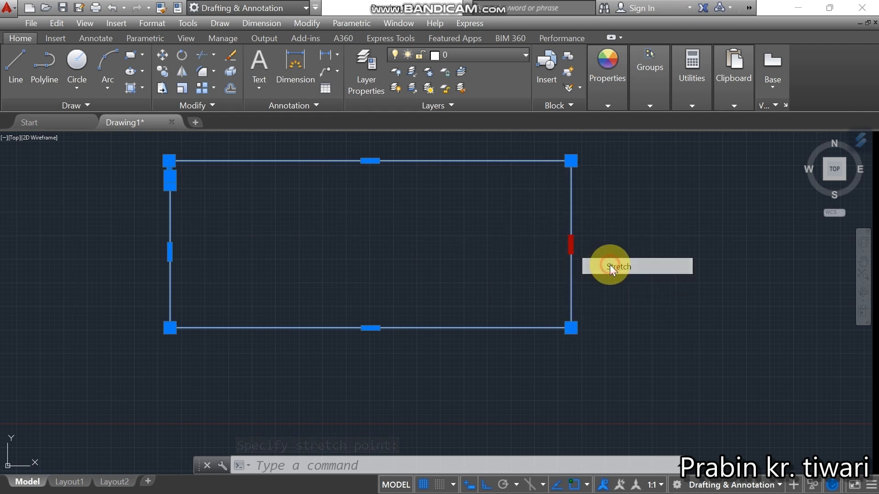
click(315, 244)
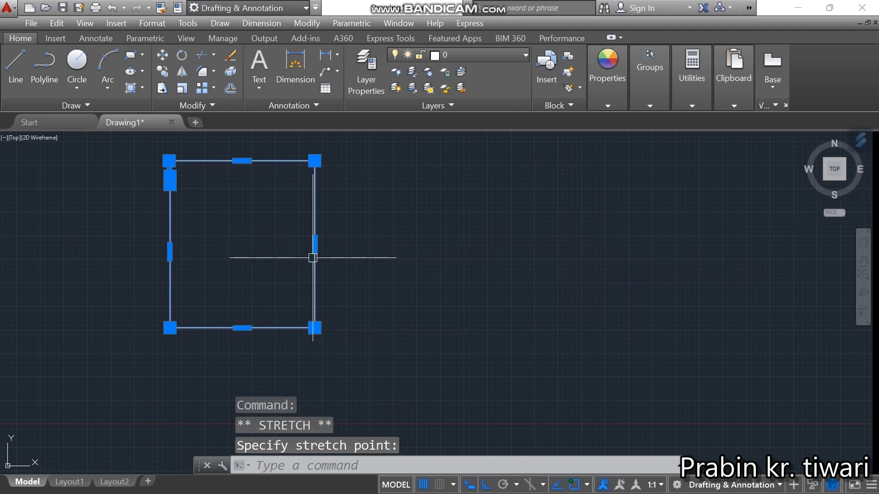
Add a vertex to the polyline's right edge pulled far outward, and another on the resulting lower slanted edge pulled straight down.
mouse_move(314, 245)
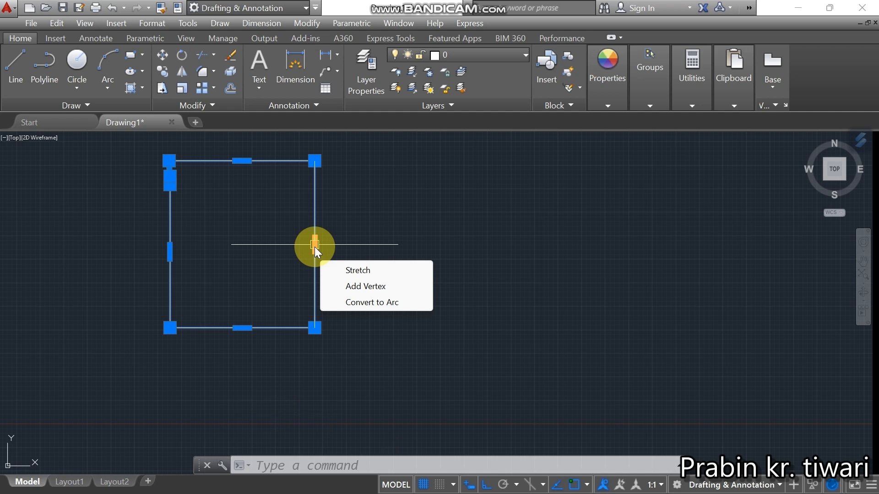
click(353, 288)
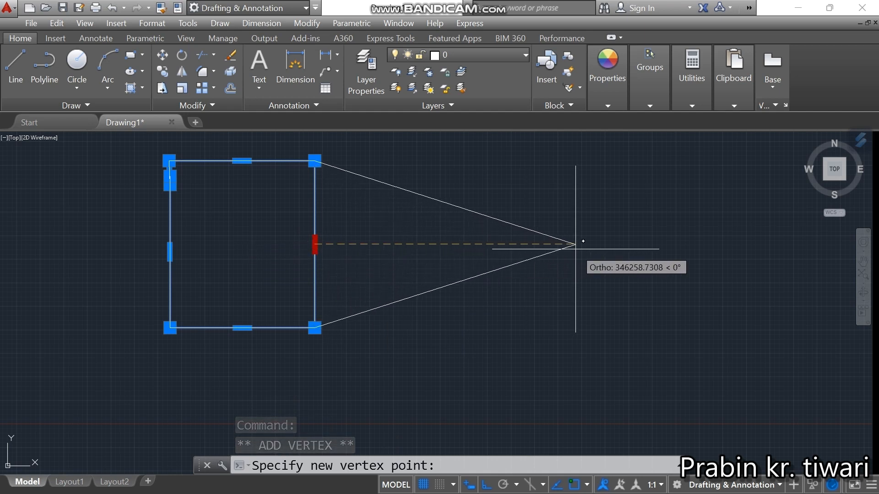
click(575, 244)
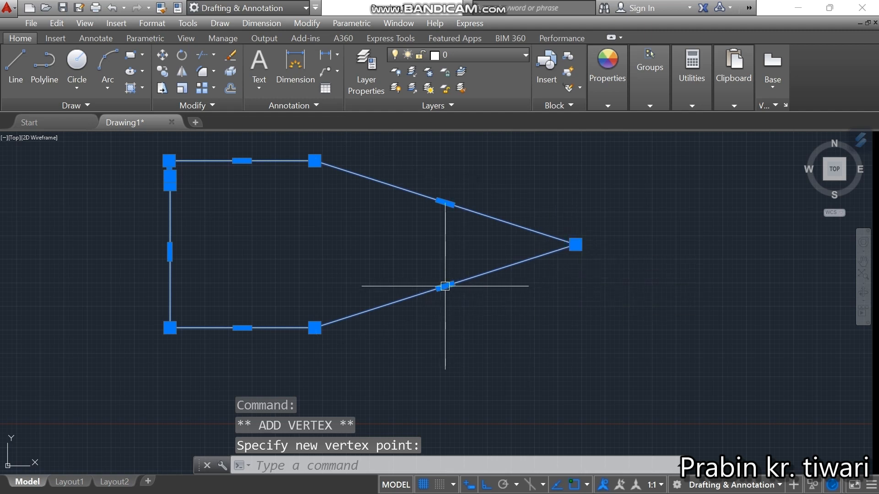
mouse_move(447, 290)
click(482, 328)
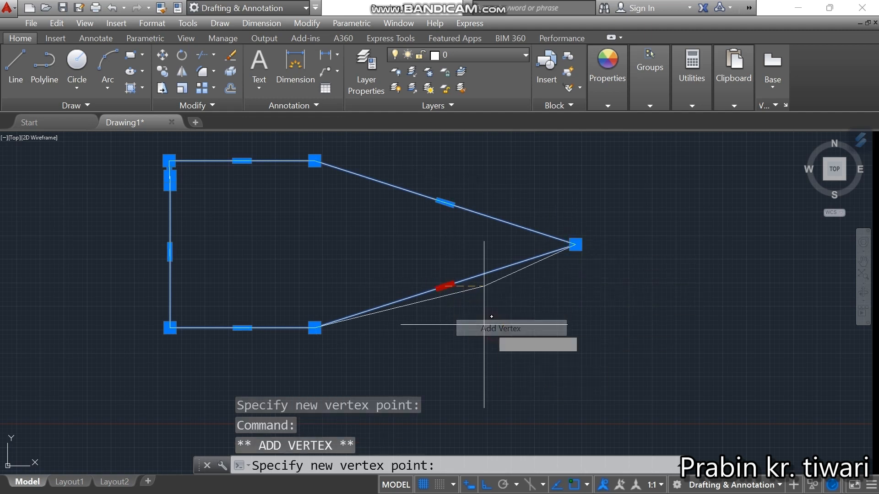
click(445, 371)
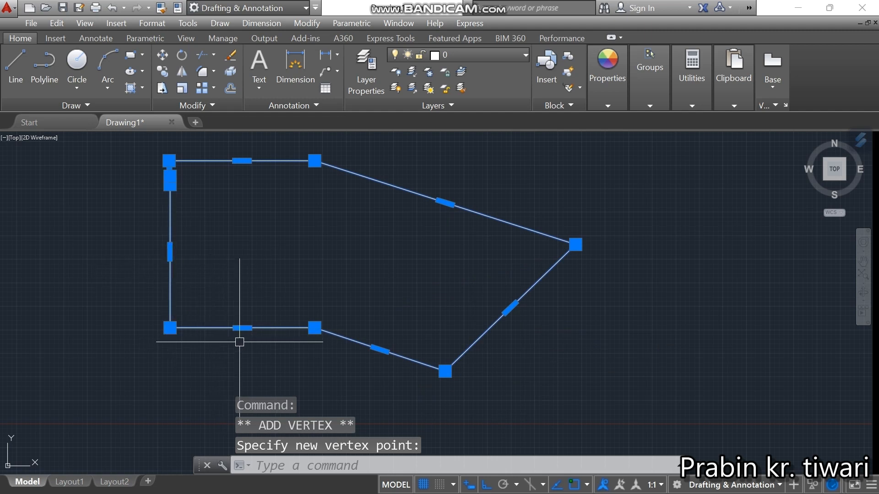
Add a vertex at the middle of the polyline's bottom edge, pulled down into a V-shaped point.
mouse_move(242, 327)
click(290, 374)
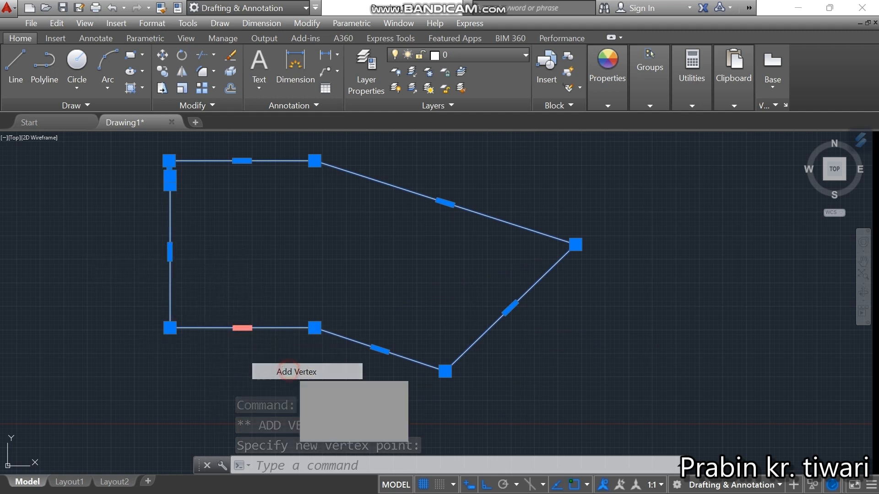
middle_drag(261, 316, 266, 206)
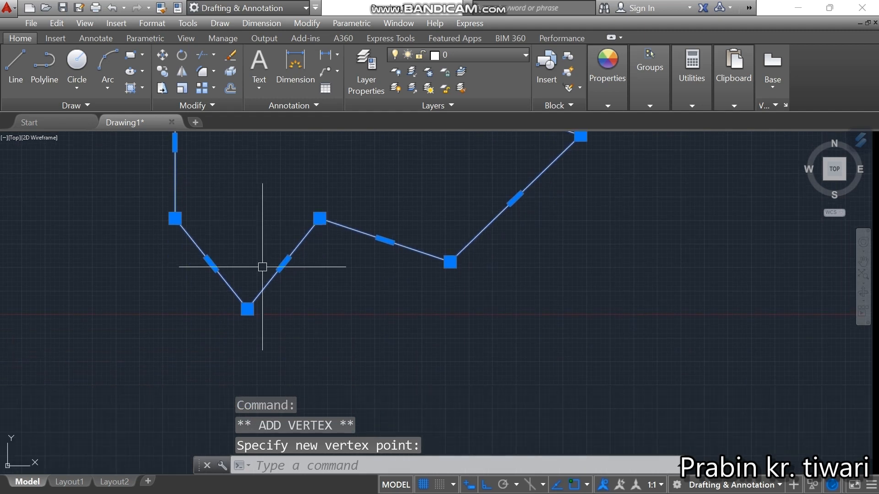
Convert the polyline's lower-right slanted segment to a large arc bulging outward to the right.
scroll(320, 296, down, 6)
scroll(326, 256, up, 6)
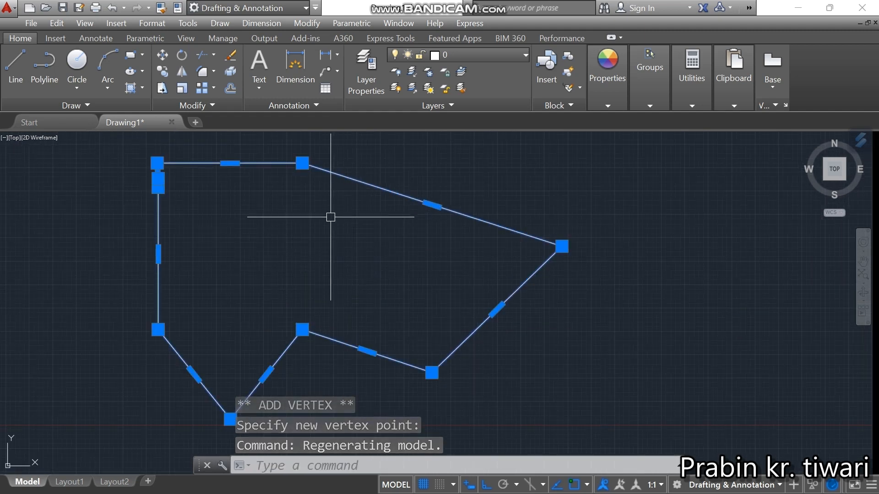
scroll(330, 215, down, 2)
middle_drag(432, 246, 395, 230)
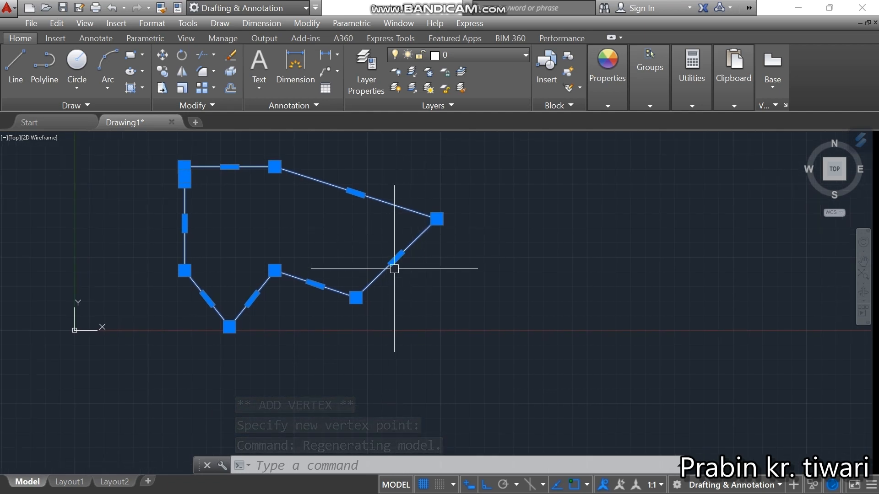
mouse_move(400, 260)
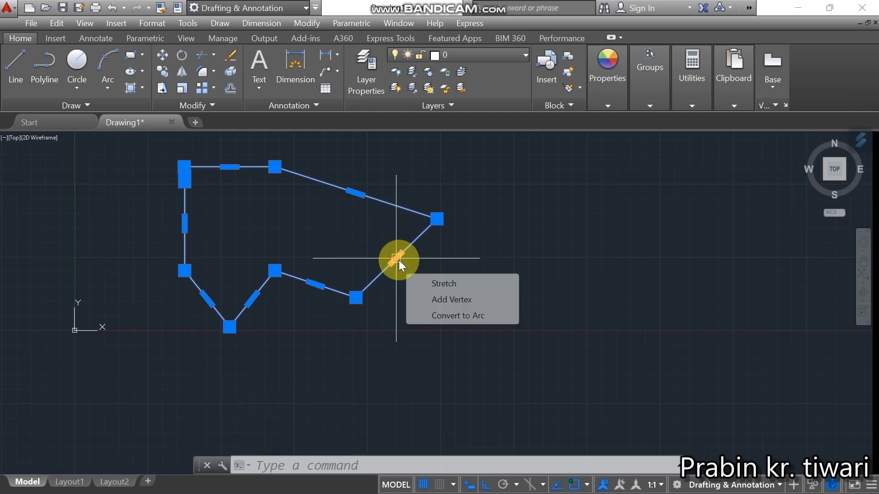
click(443, 316)
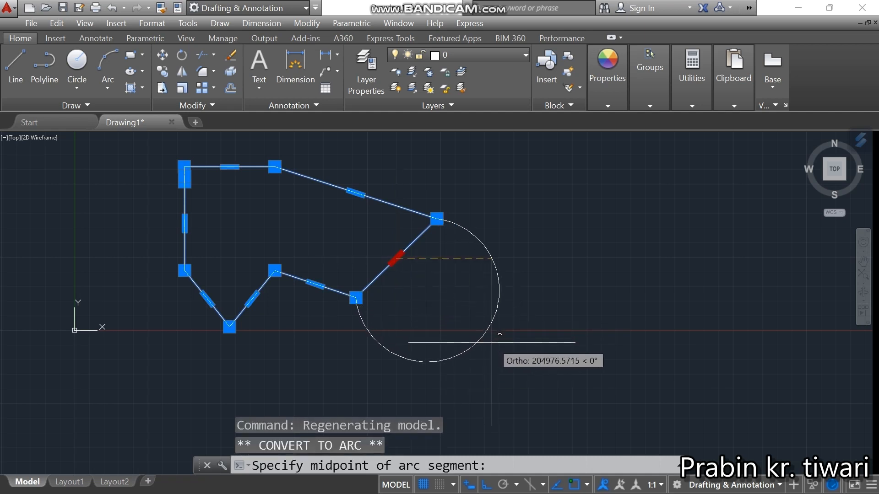
click(512, 377)
Convert the polyline's upper slanted segment to an arc sagging downward into the shape.
middle_drag(417, 288, 526, 271)
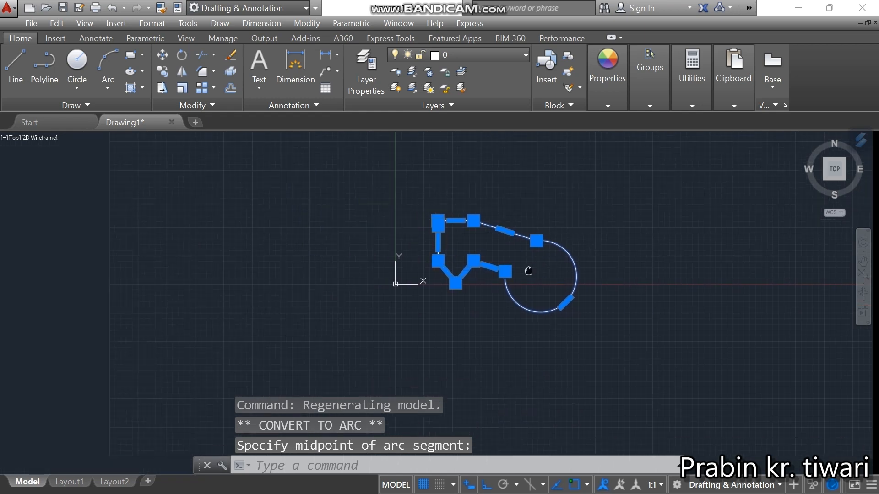
scroll(494, 227, up, 4)
mouse_move(520, 237)
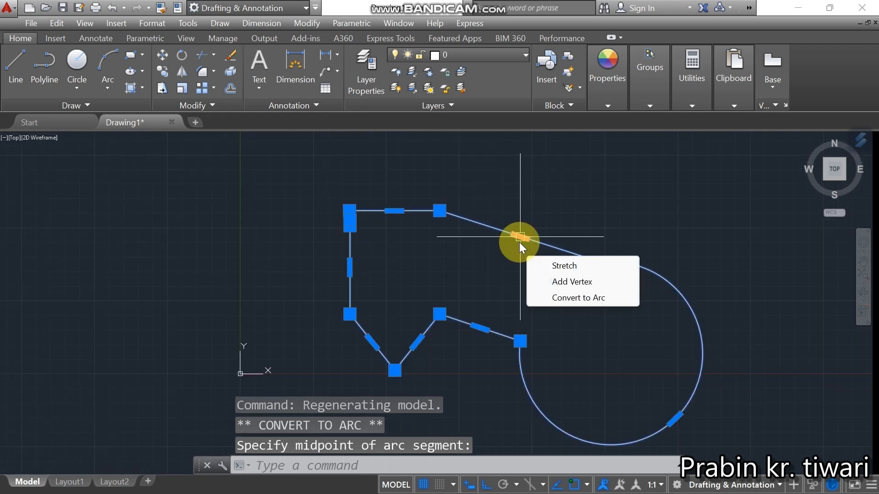
click(559, 298)
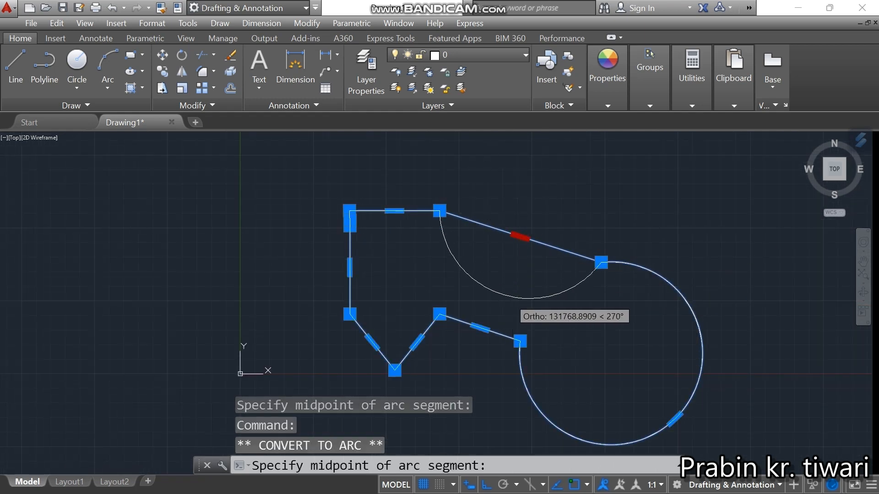
click(515, 298)
Convert the right side of the bottom V to a large arc bulging toward the lower right.
mouse_move(515, 297)
middle_down()
mouse_move(521, 258)
mouse_move(545, 210)
middle_up()
mouse_move(448, 246)
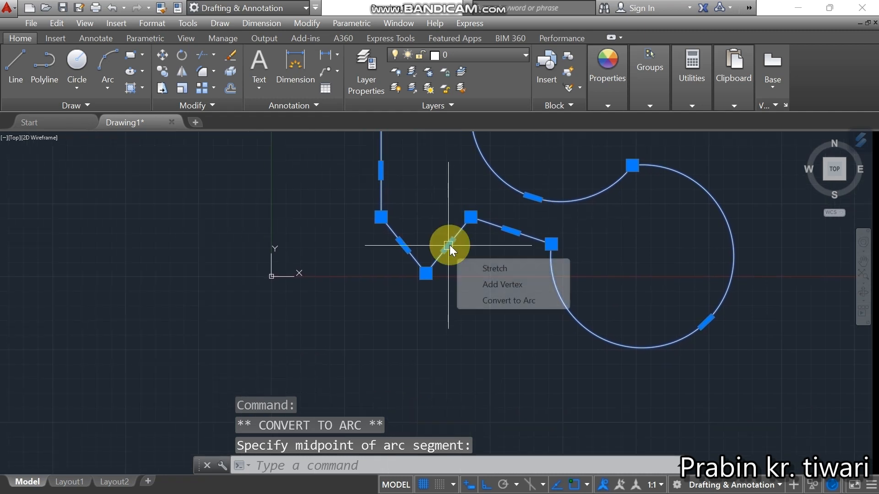
click(489, 301)
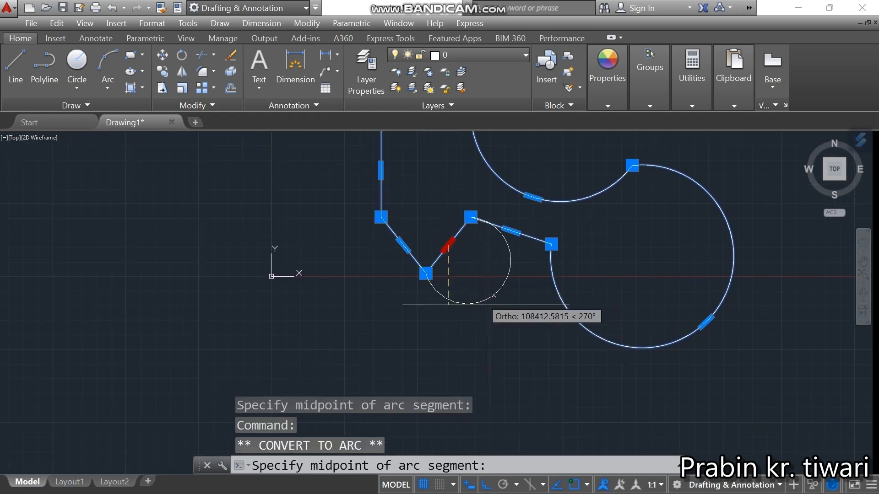
click(510, 343)
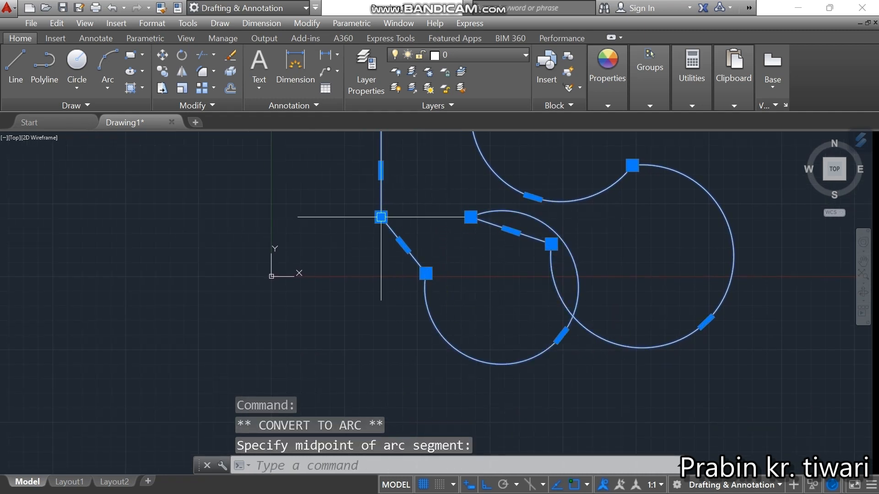
Convert the polyline's left vertical segment to an arc bulging outward to the left.
scroll(385, 178, down, 2)
middle_drag(385, 179, 395, 224)
scroll(394, 220, up, 4)
mouse_move(394, 221)
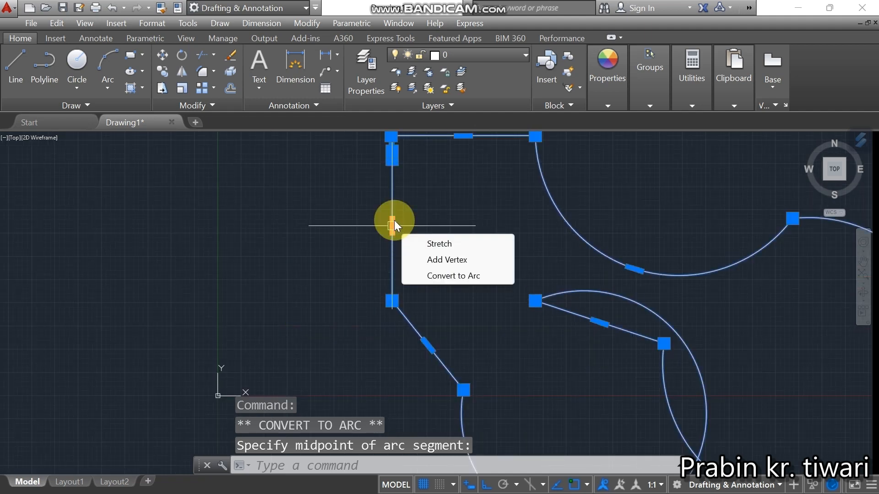
click(445, 276)
click(268, 247)
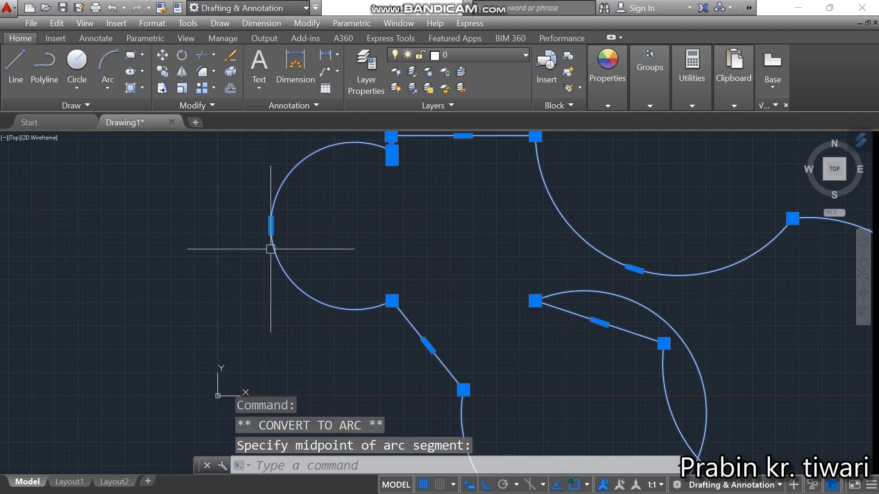
Look over the reshaped polyline and erase it from the drawing.
scroll(363, 272, down, 2)
scroll(363, 272, down, 2)
middle_drag(570, 309, 574, 268)
scroll(391, 239, up, 4)
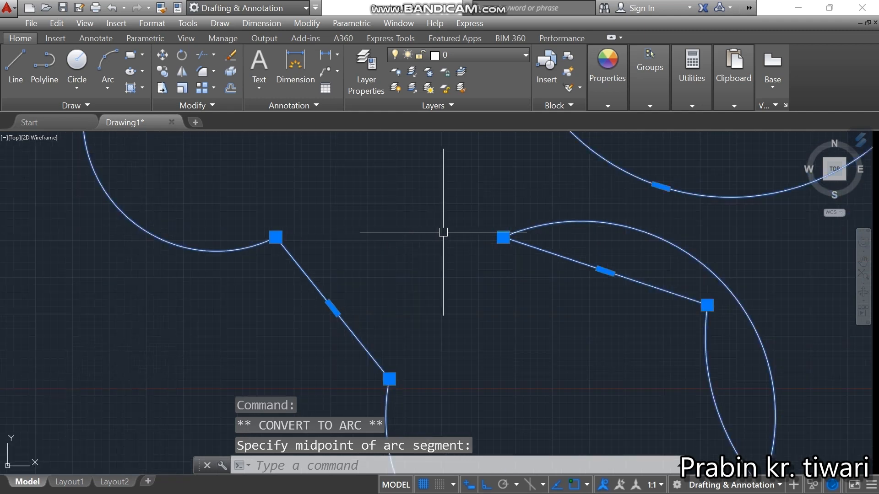
scroll(504, 233, down, 2)
middle_drag(654, 235, 502, 280)
scroll(502, 280, down, 2)
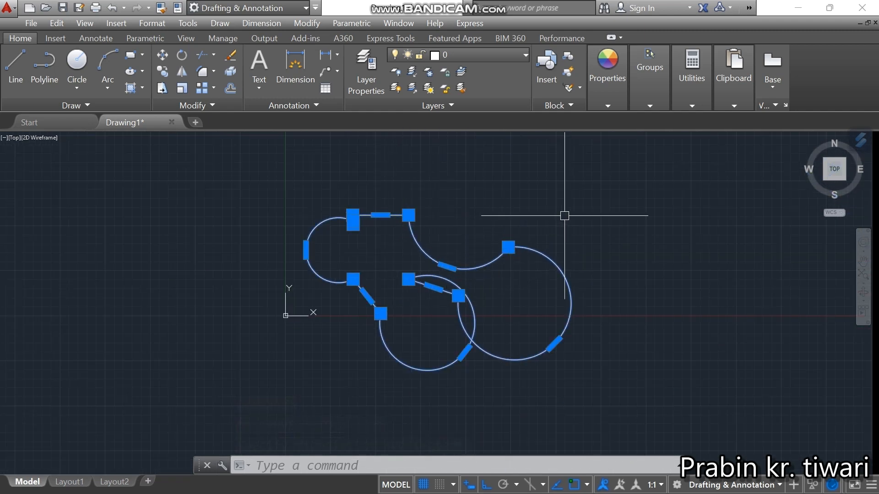
key(Delete)
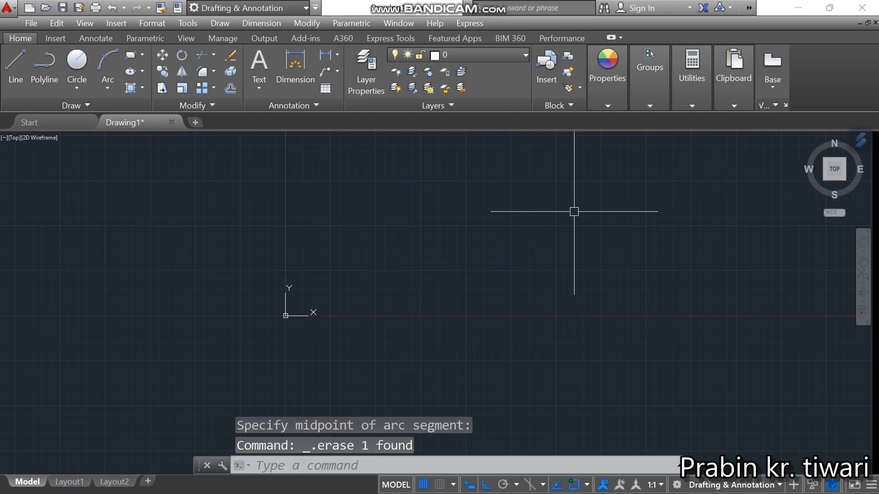
Draw a polyline with a horizontal line and, using the Arc option, a semicircle curving downward from its right end.
scroll(476, 212, down, 2)
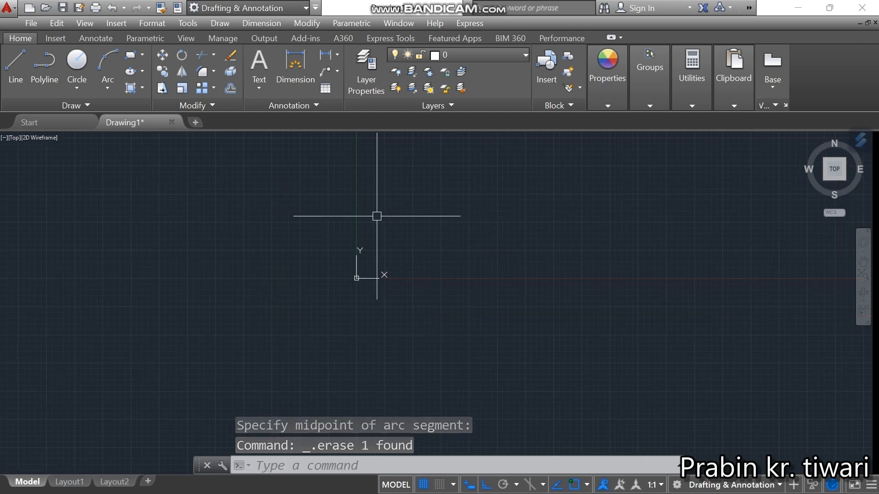
click(45, 64)
click(371, 217)
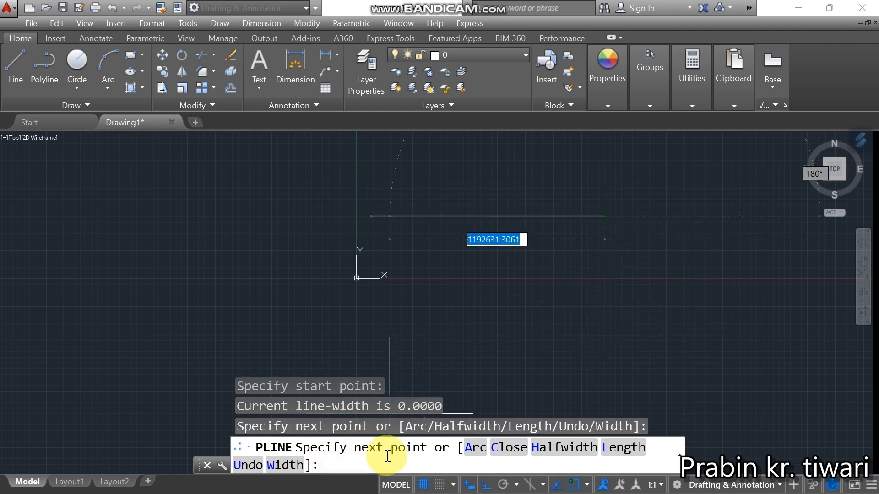
click(474, 448)
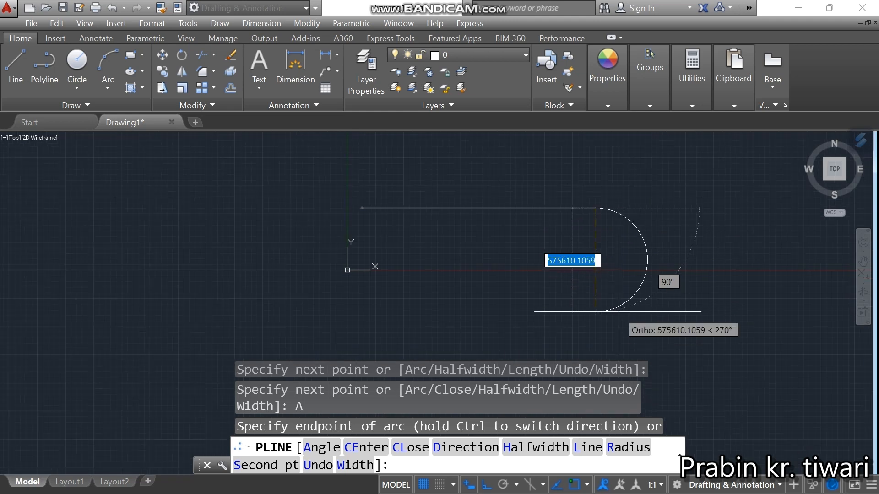
click(595, 314)
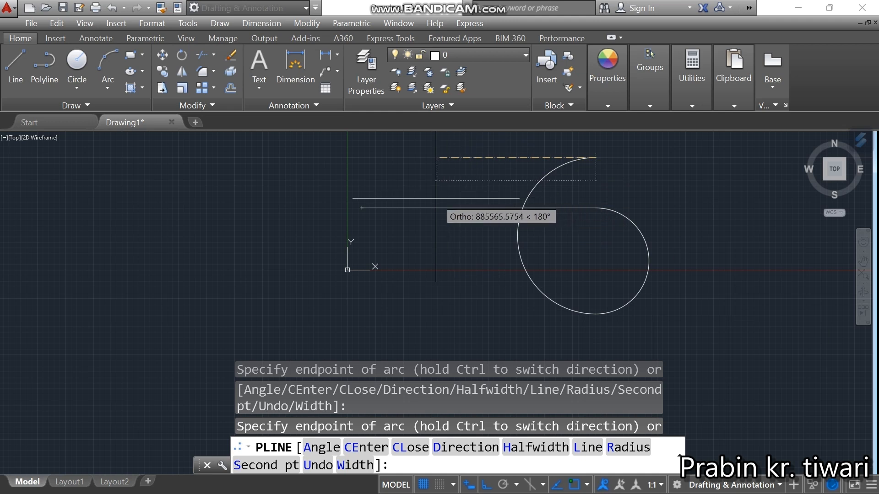
Extend the polyline with further tangent arcs that spiral around the first semicircle, and end the command.
scroll(436, 208, down, 2)
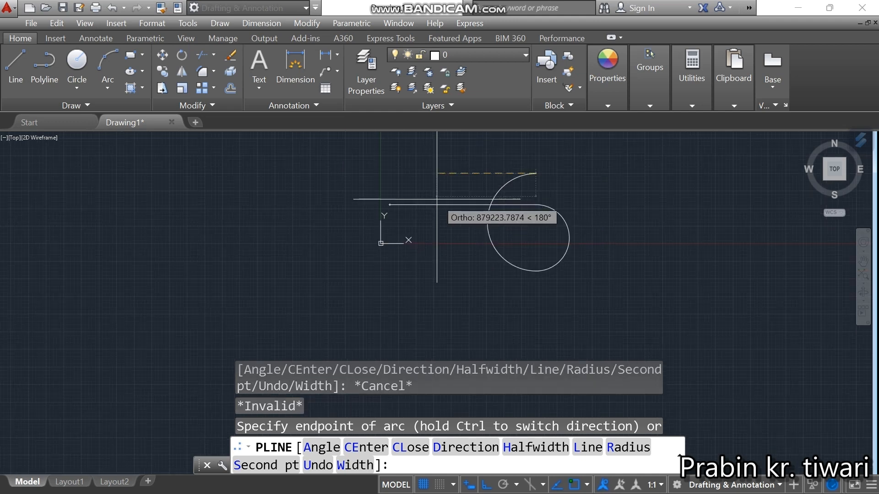
click(437, 199)
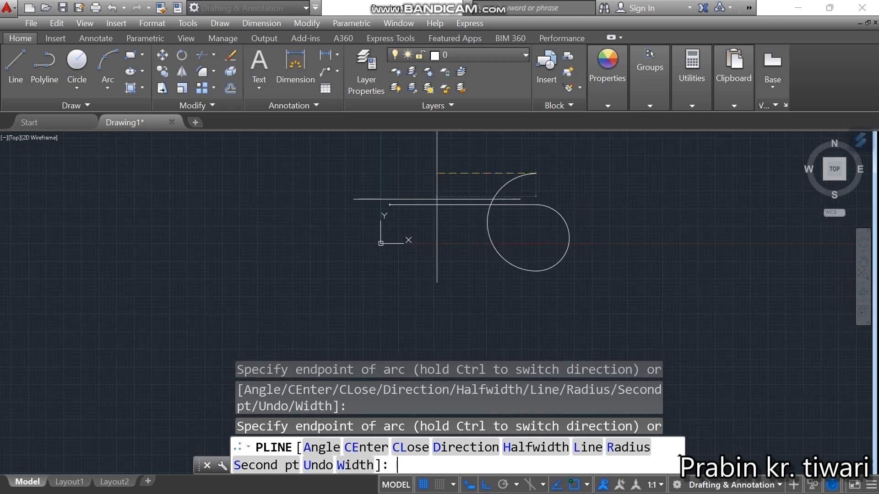
click(425, 191)
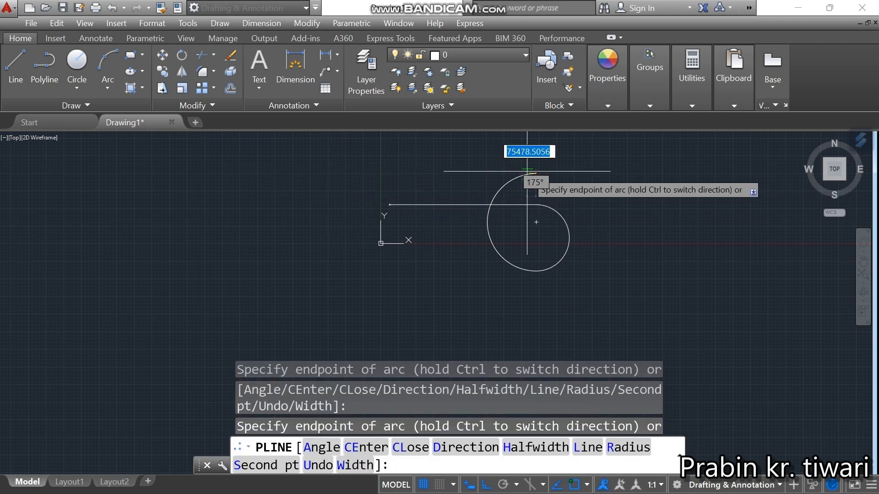
key(Escape)
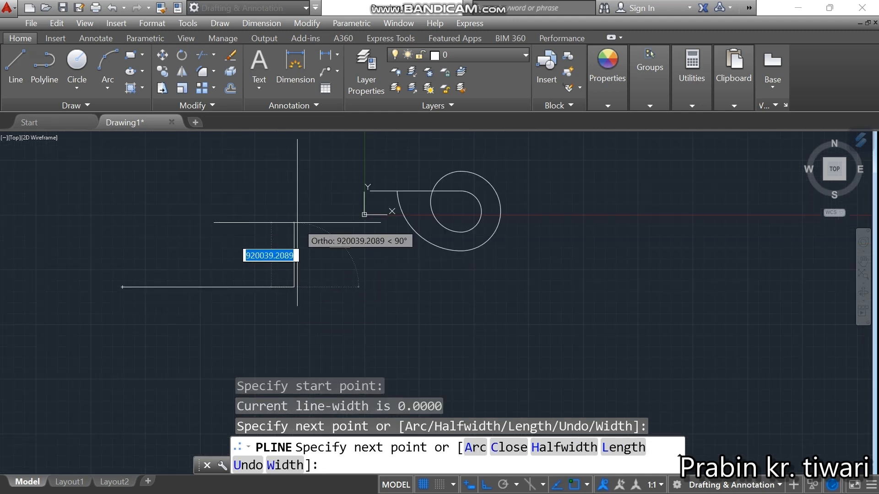
Continue the new polyline's horizontal line with an upward semicircle using Arc, and a parallel upper straight side using Line.
right_click(297, 223)
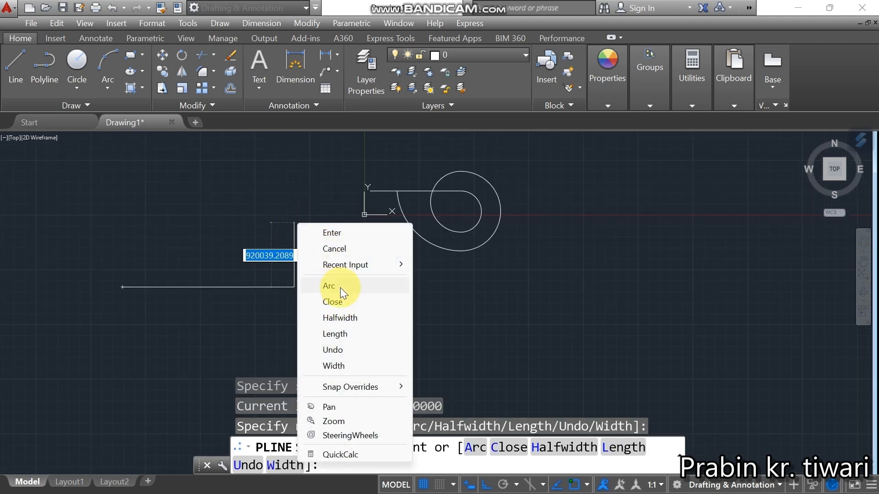
click(327, 285)
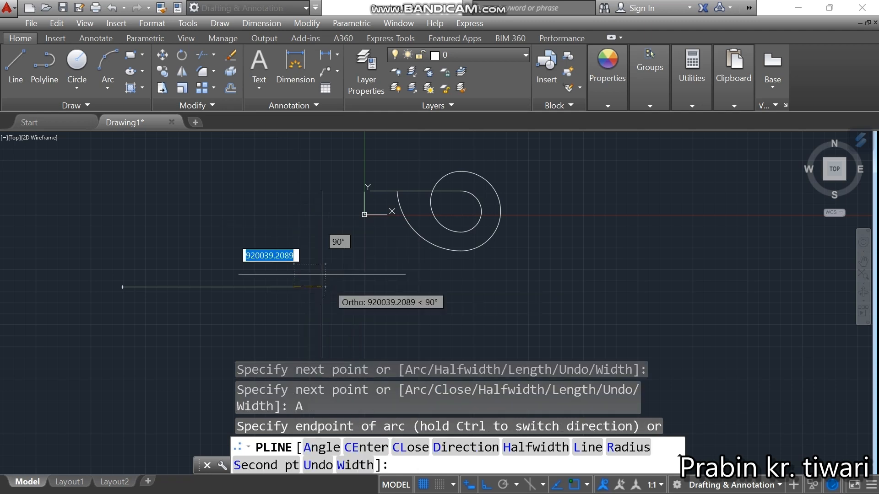
click(283, 185)
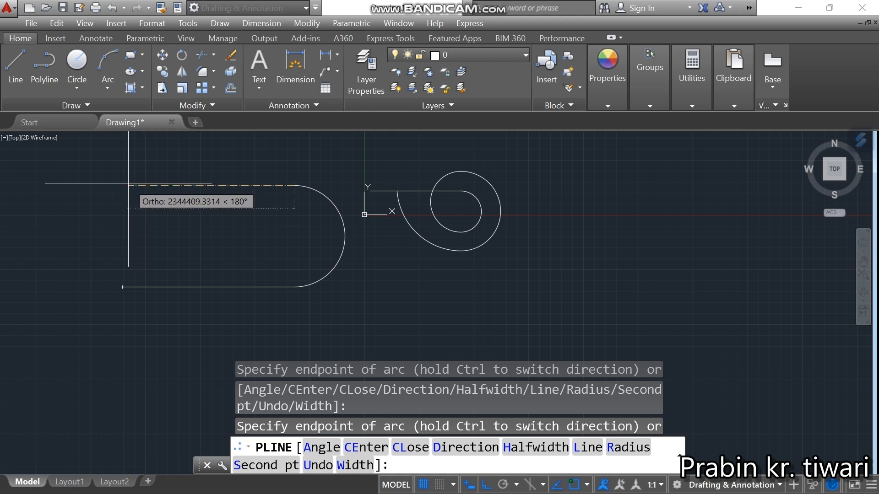
right_click(208, 189)
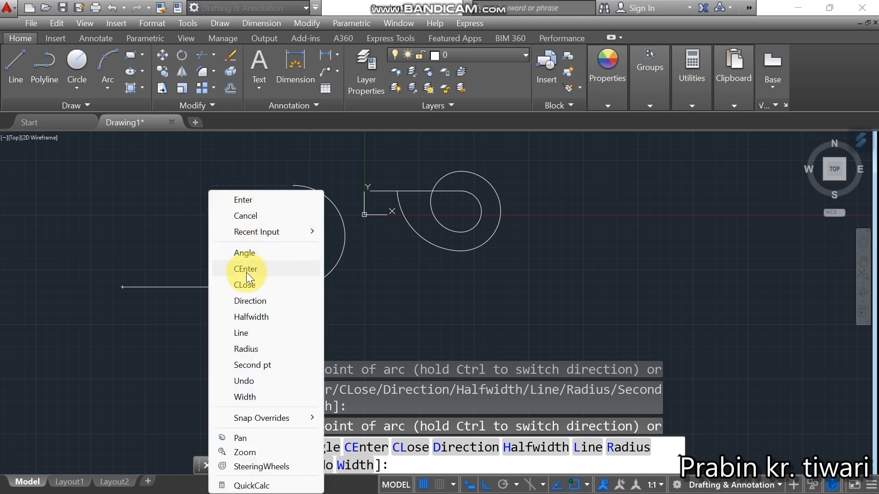
click(245, 334)
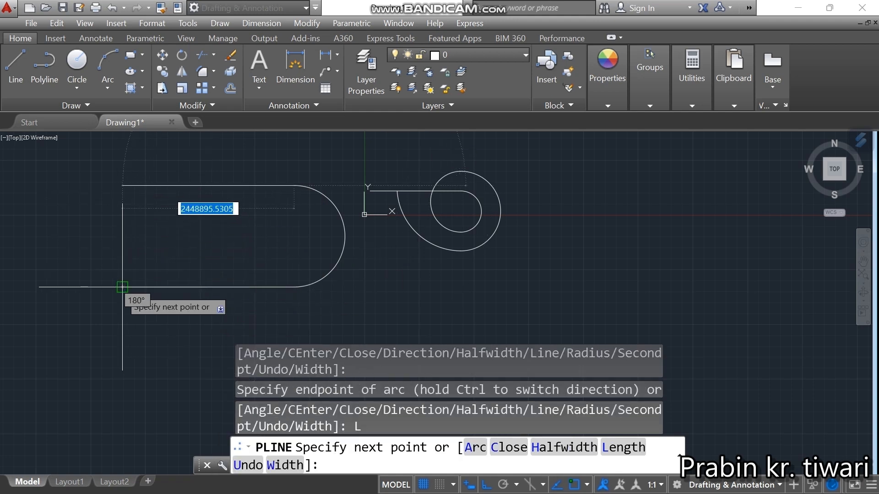
click(123, 186)
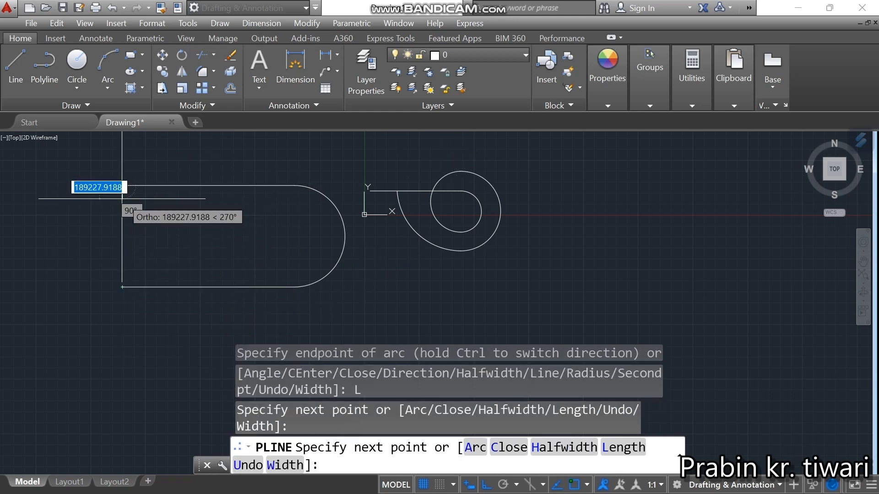
Finish the slot-shaped polyline with a left semicircular arc back to its start point and close it.
right_click(84, 192)
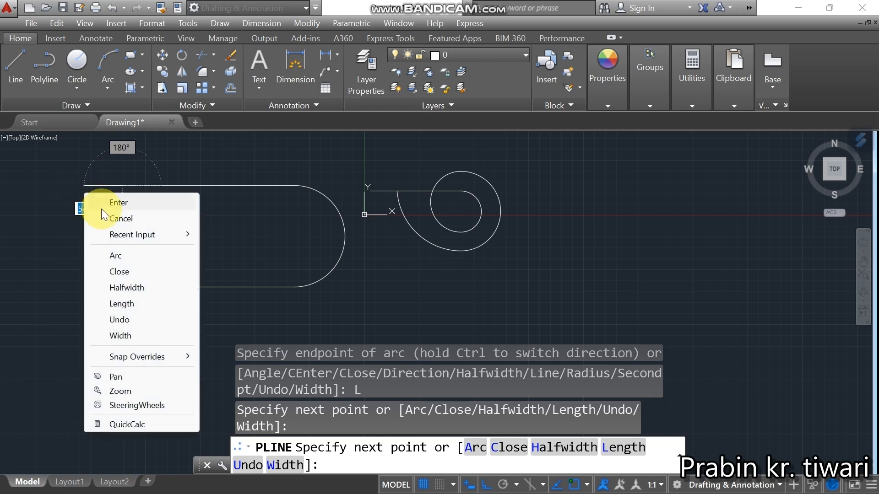
click(118, 255)
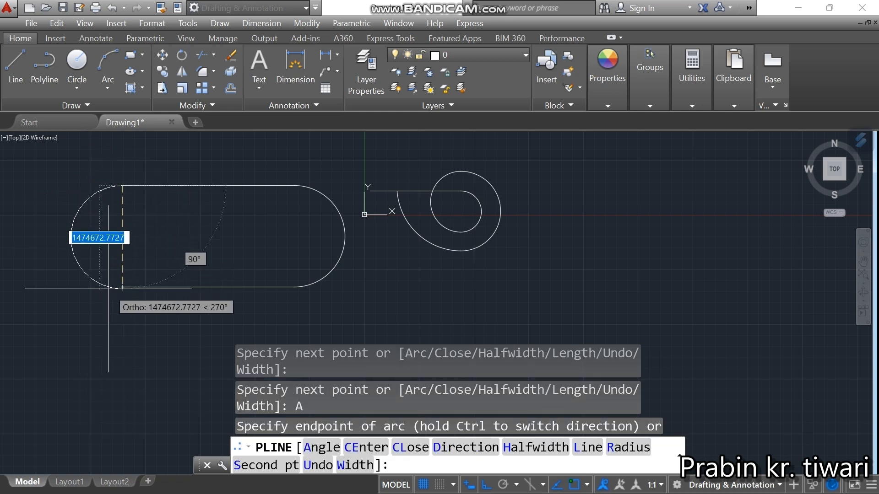
click(122, 287)
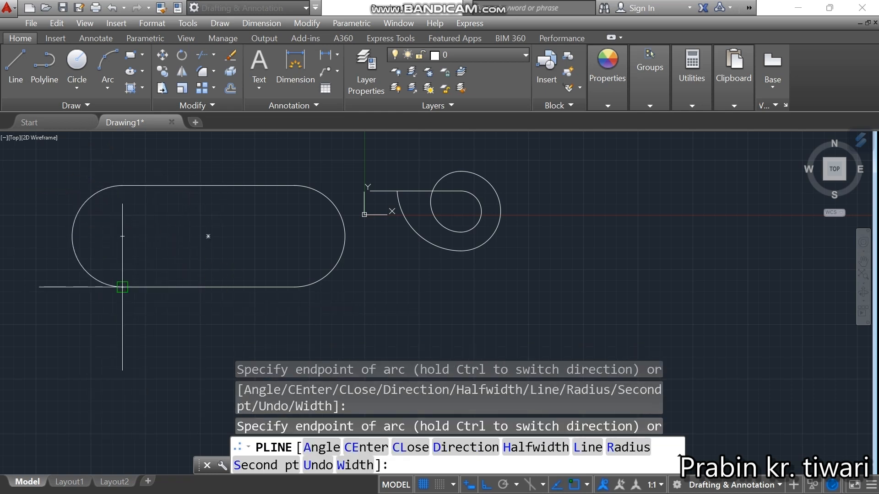
click(427, 273)
right_click(371, 264)
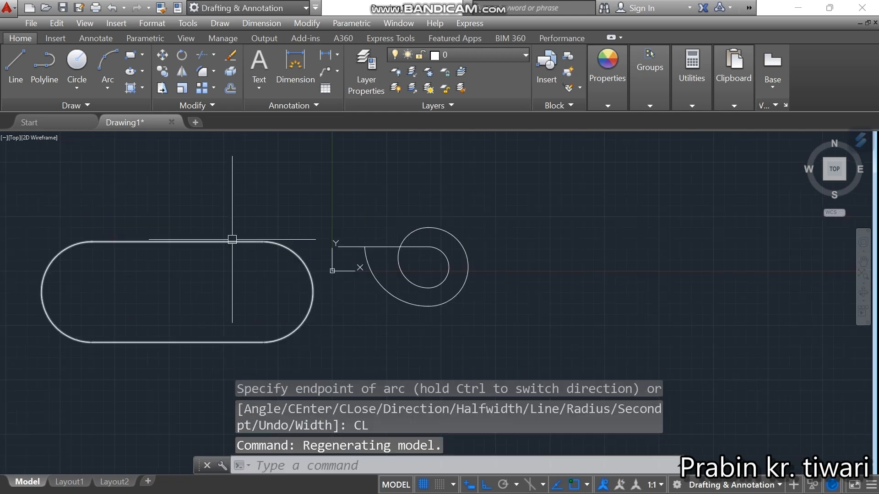
Select both the slot-shaped and the spiral polylines and erase them from the drawing.
scroll(232, 239, down, 2)
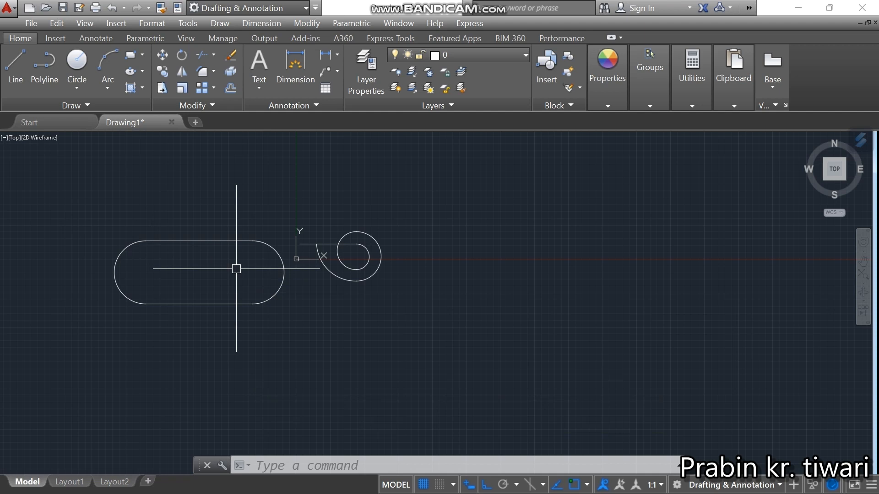
scroll(337, 289, down, 2)
mouse_move(375, 267)
mouse_down()
mouse_move(252, 219)
mouse_move(373, 362)
mouse_up()
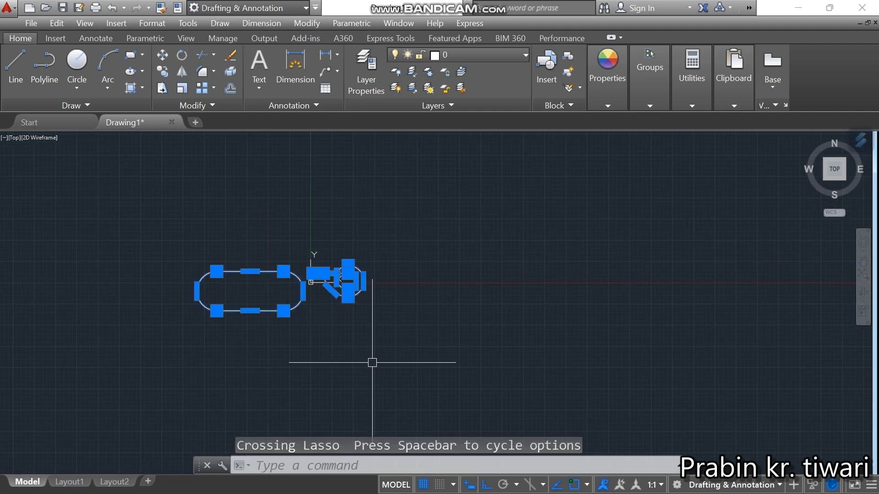
key(Delete)
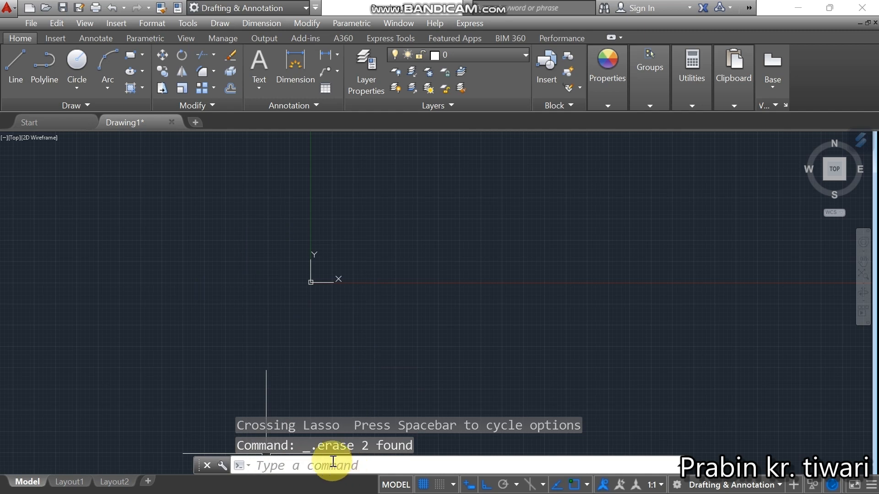
Draw a circle with the Center, Radius method in the empty drawing area, with a radius of 78.
middle_drag(422, 251, 140, 417)
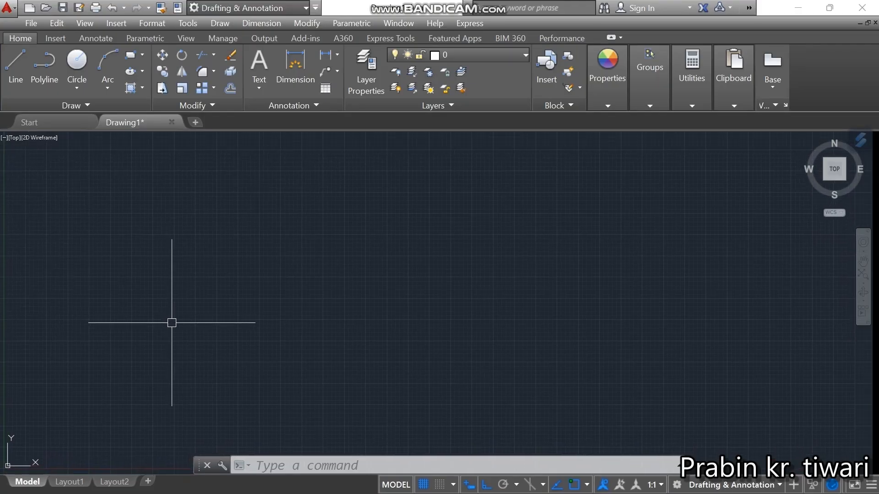
right_click(172, 323)
click(108, 142)
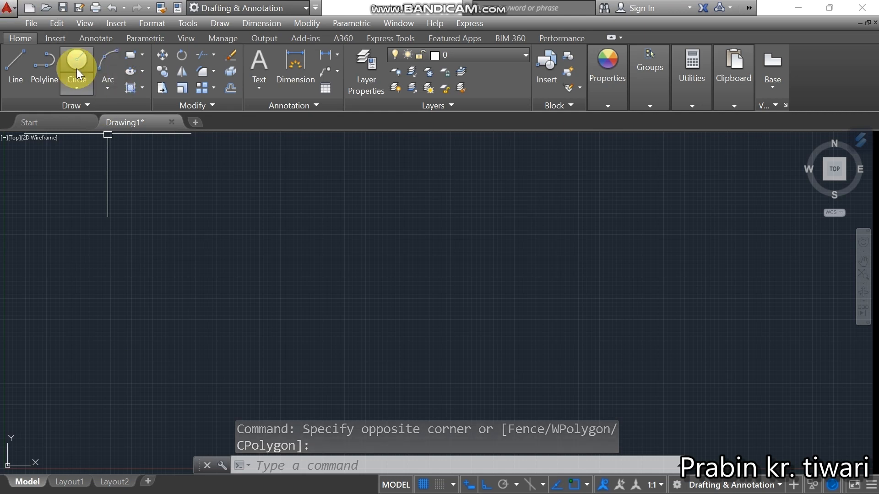
click(82, 87)
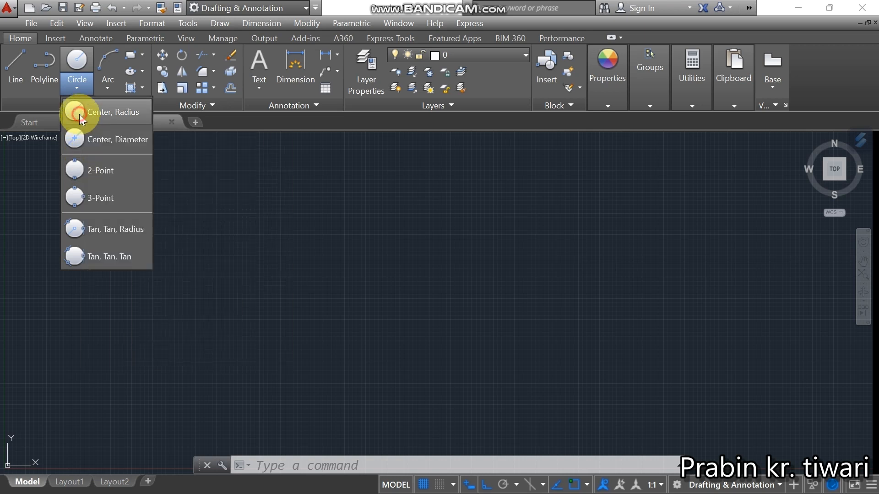
click(79, 114)
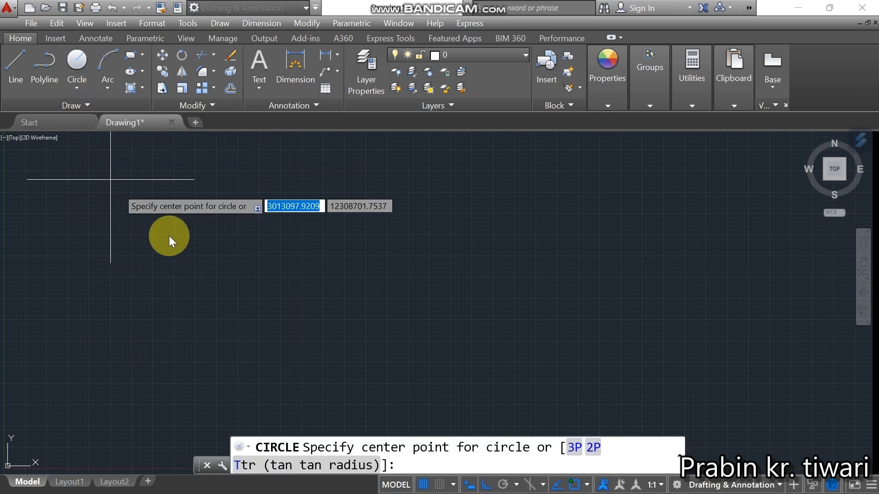
click(309, 248)
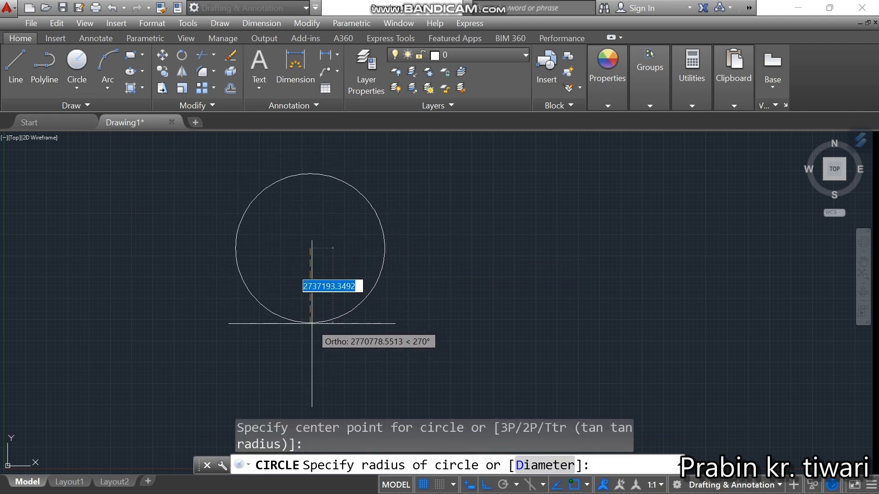
text(78)
key(Return)
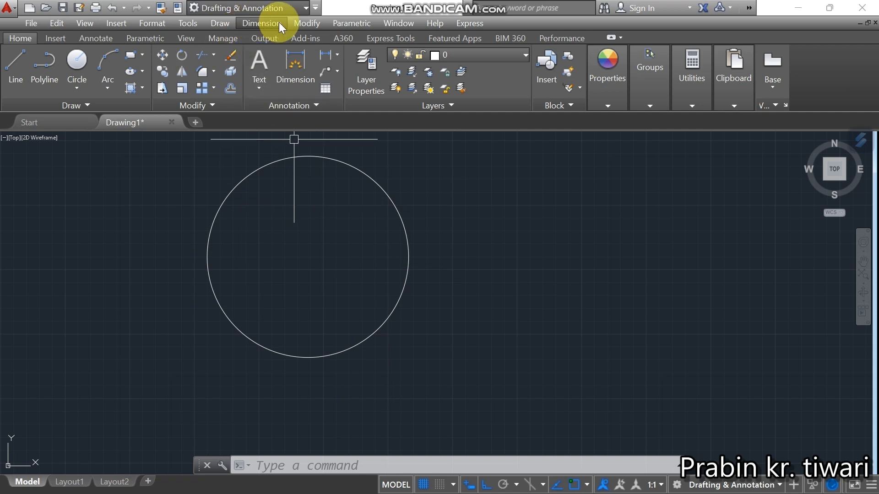
Add a radius dimension to the circle, placing its text outside the circle at the upper right, and check the label.
click(261, 23)
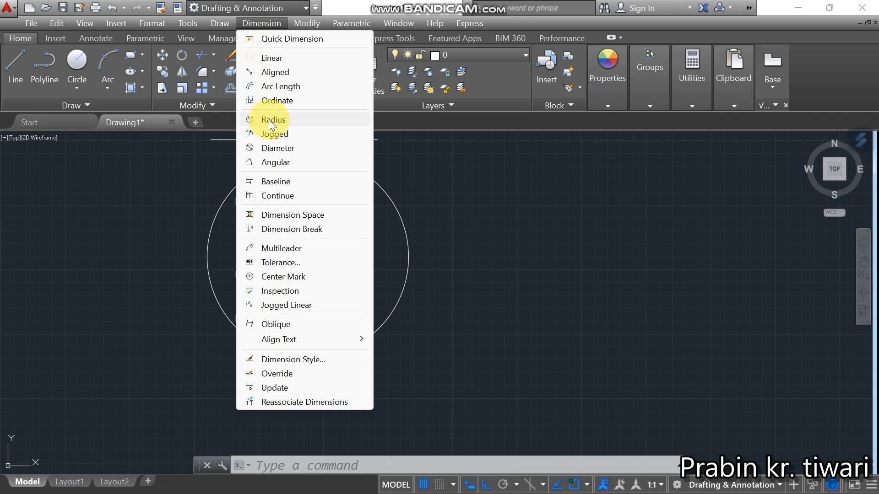
click(269, 120)
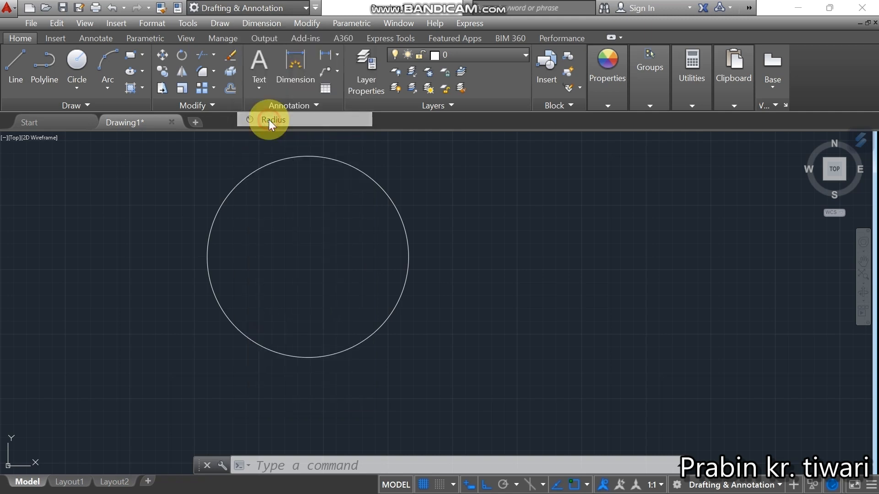
click(374, 181)
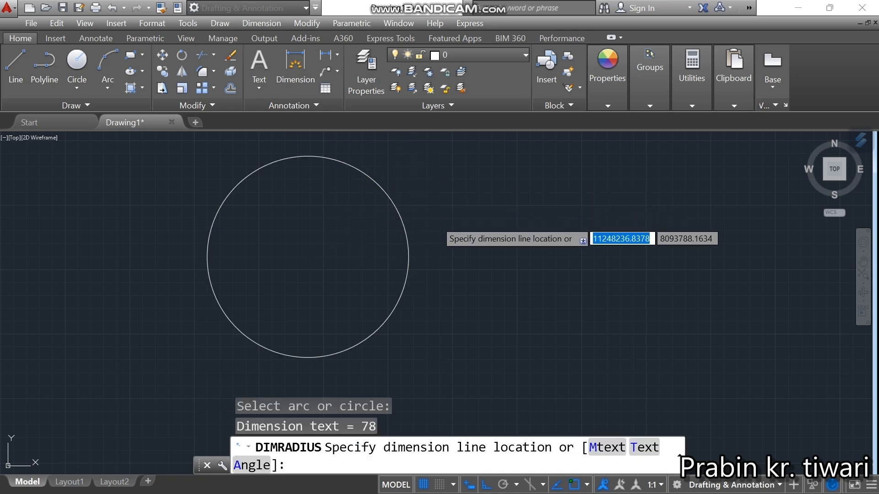
scroll(436, 220, up, 12)
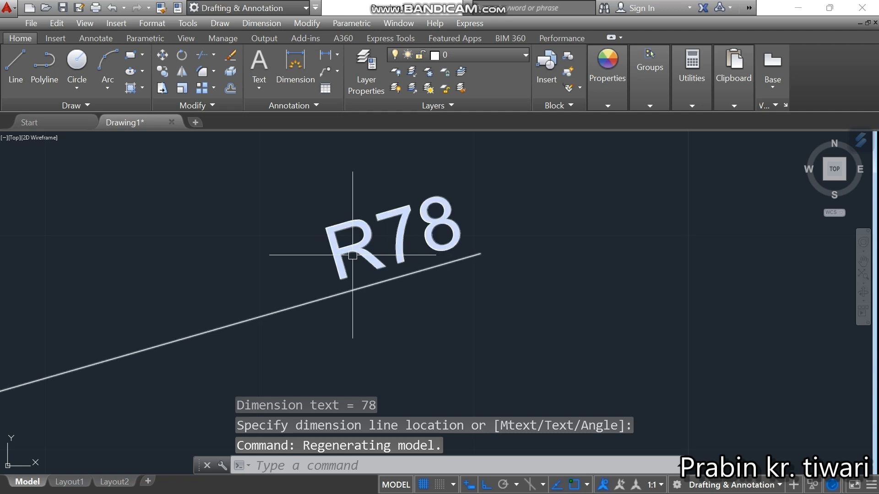
scroll(435, 244, down, 8)
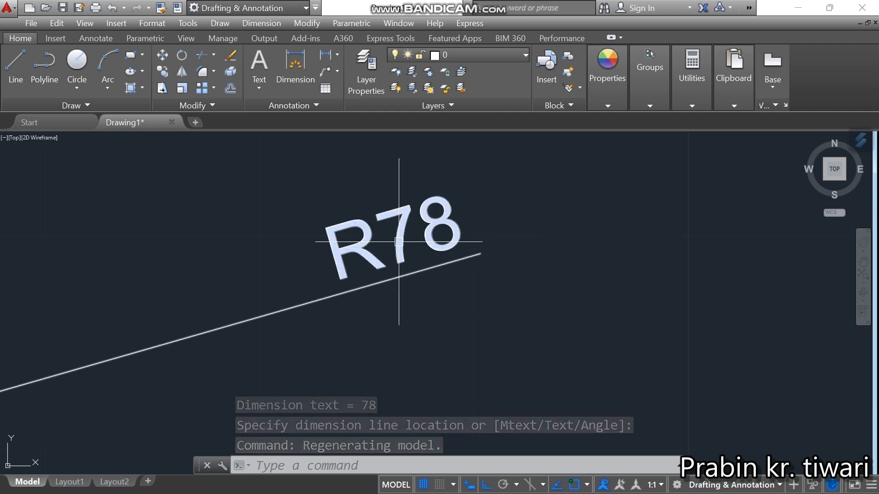
scroll(407, 240, down, 9)
Draw a second circle with the Center, Diameter method in the empty area beside the first circle, with a diameter of 80.
click(77, 85)
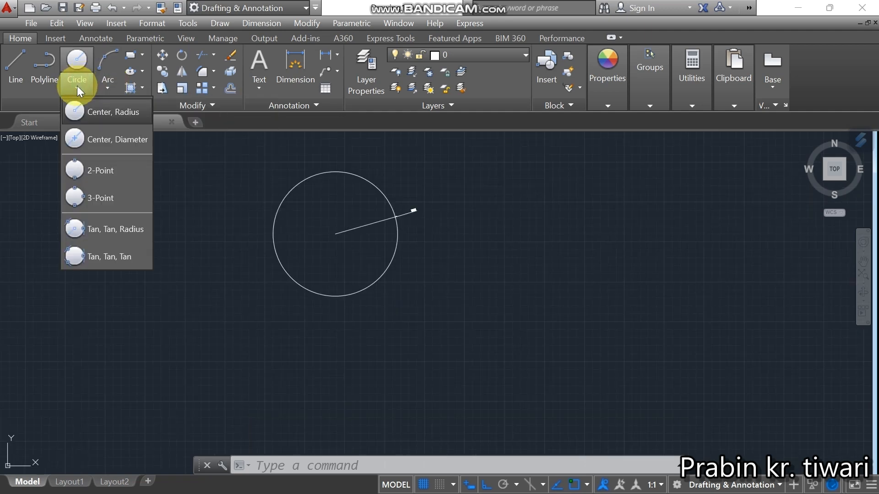
click(97, 141)
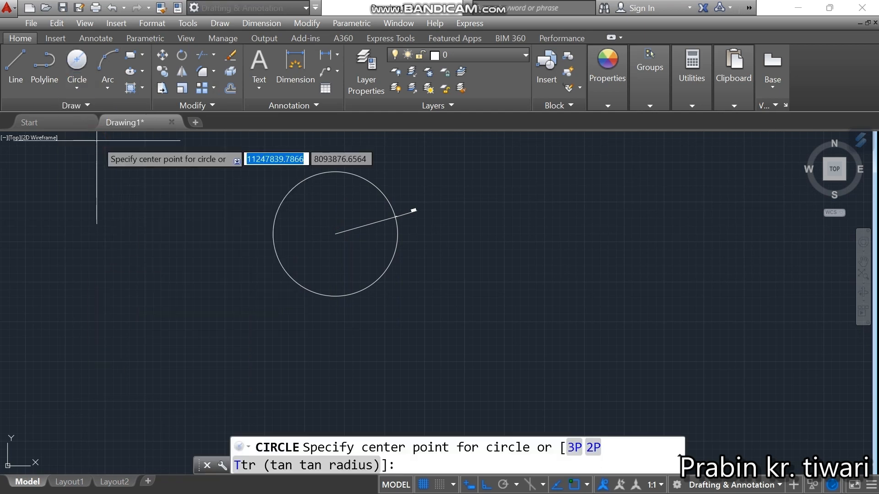
middle_drag(212, 244, 65, 220)
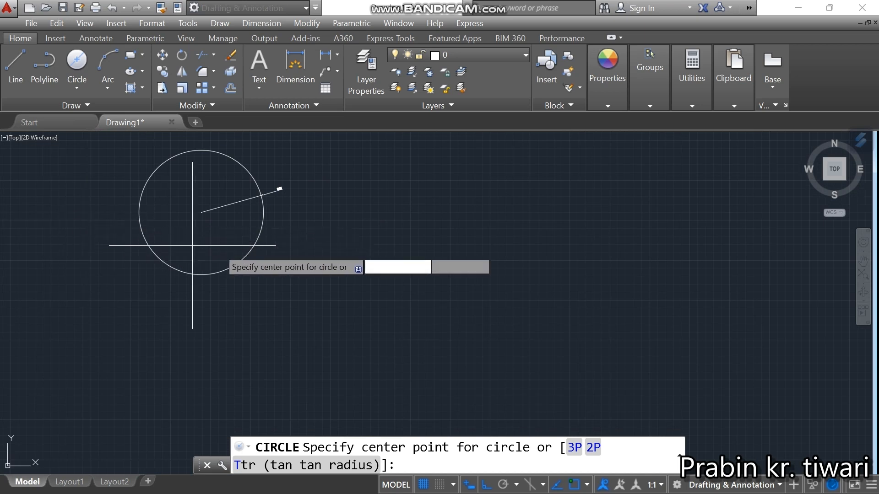
click(432, 200)
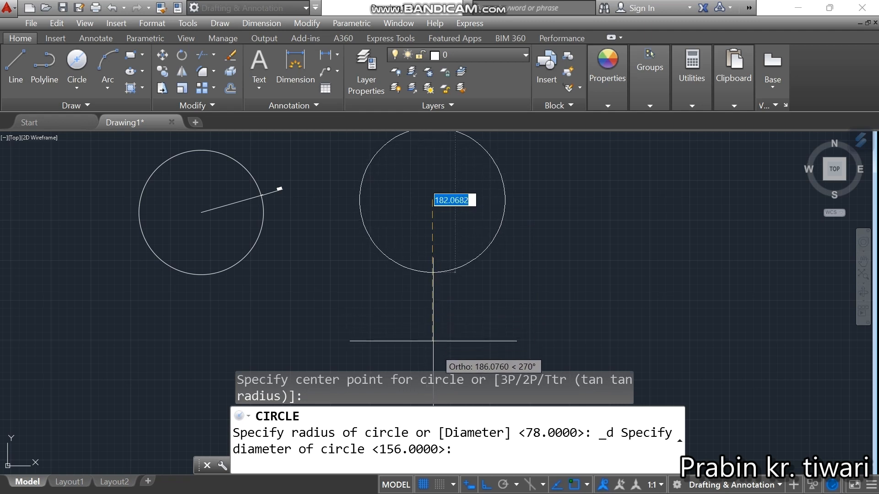
middle_drag(432, 308, 424, 387)
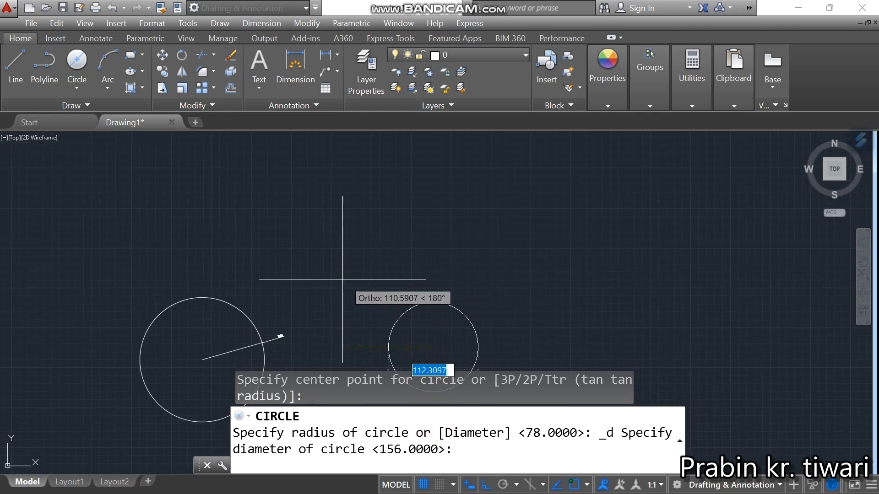
middle_drag(387, 251, 363, 197)
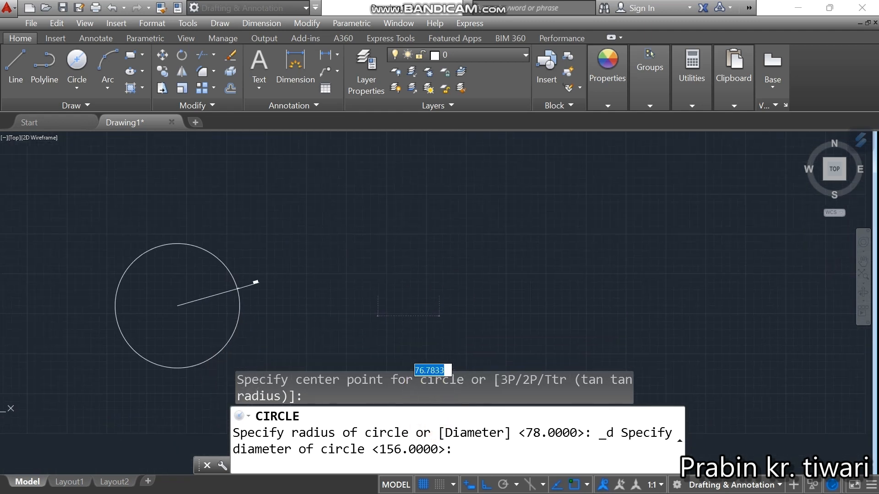
text(80)
click(347, 239)
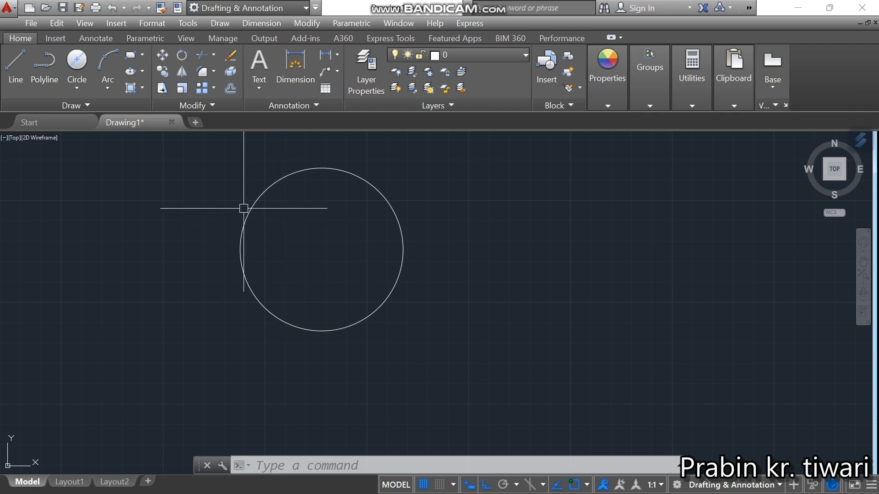
Add a diameter dimension to the new circle, placing its text outside the circle on the right.
click(257, 23)
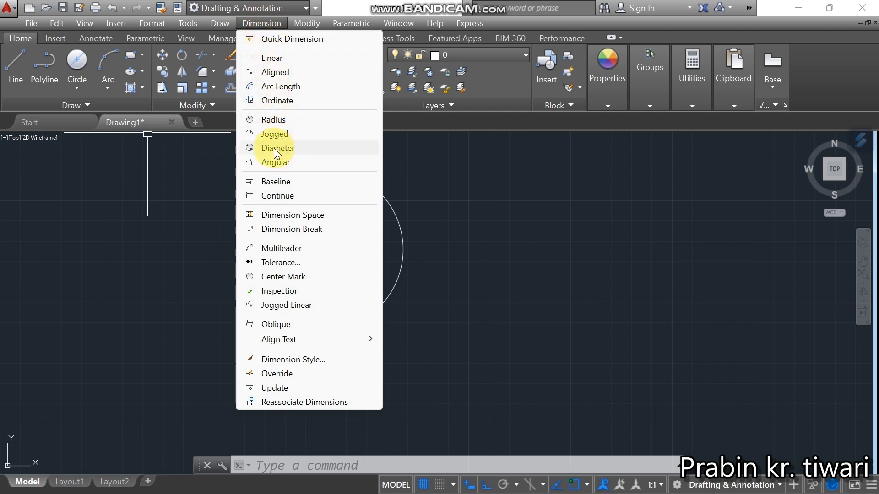
click(275, 149)
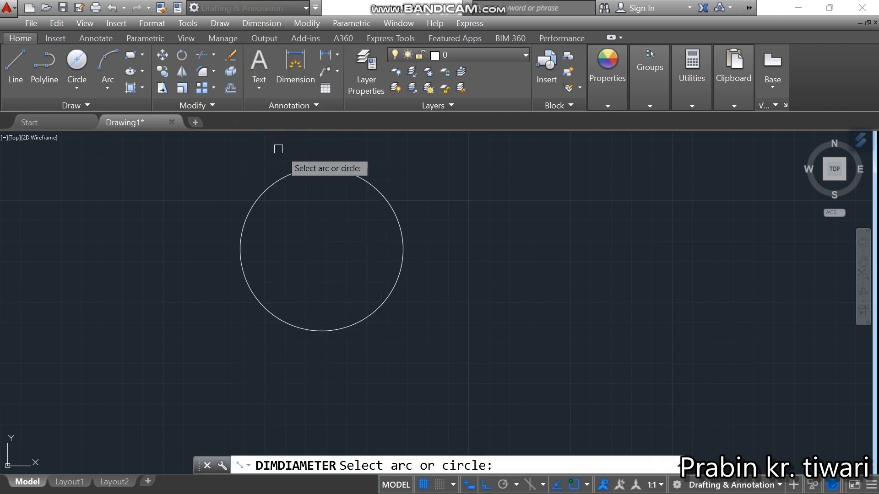
click(373, 190)
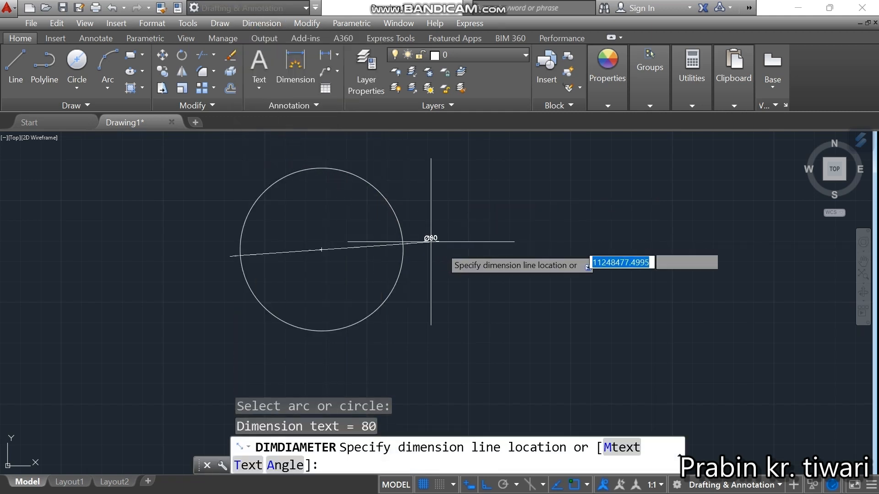
scroll(468, 273, up, 8)
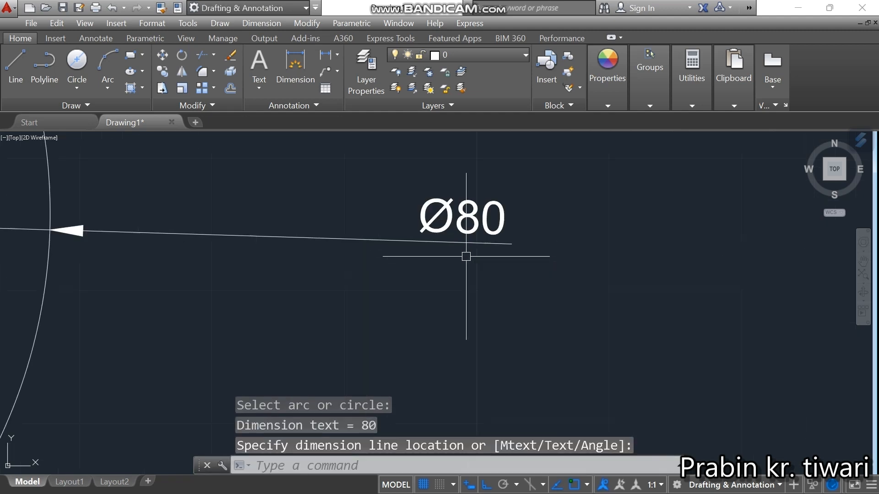
click(427, 233)
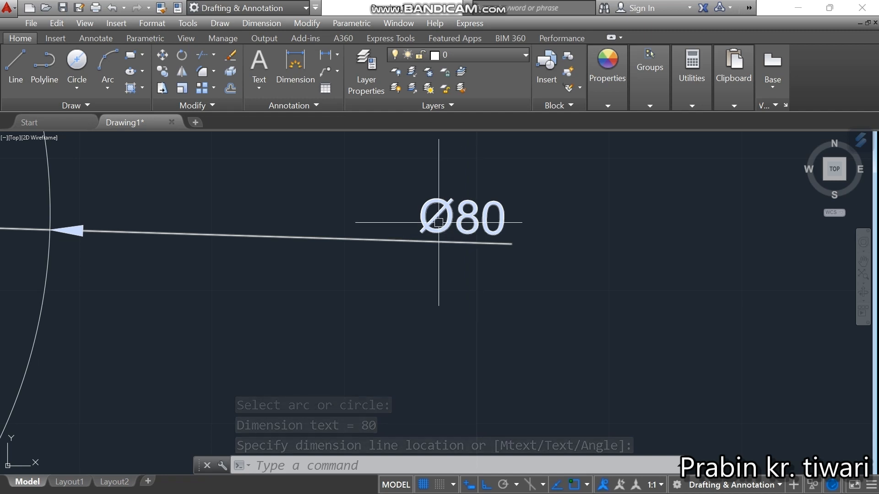
Examine the diameter and radius dimension labels on the two circles and the available dimension types.
scroll(449, 251, down, 4)
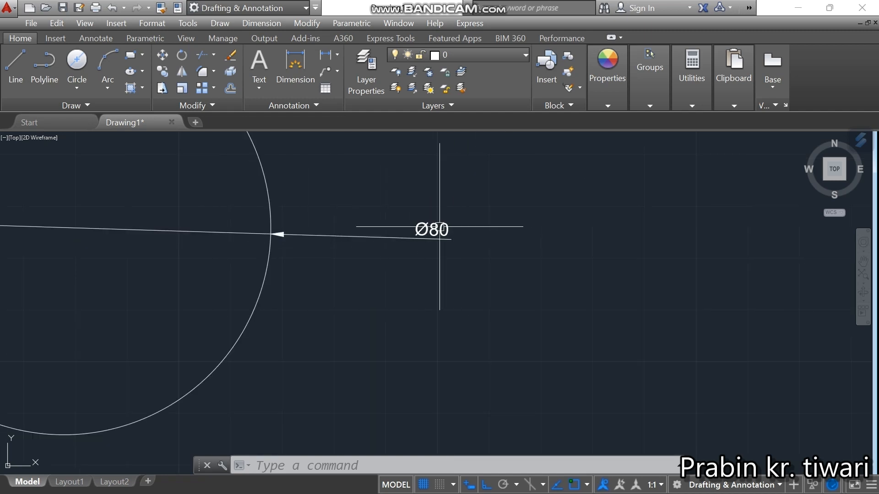
scroll(414, 229, up, 6)
scroll(414, 229, down, 14)
scroll(218, 225, up, 10)
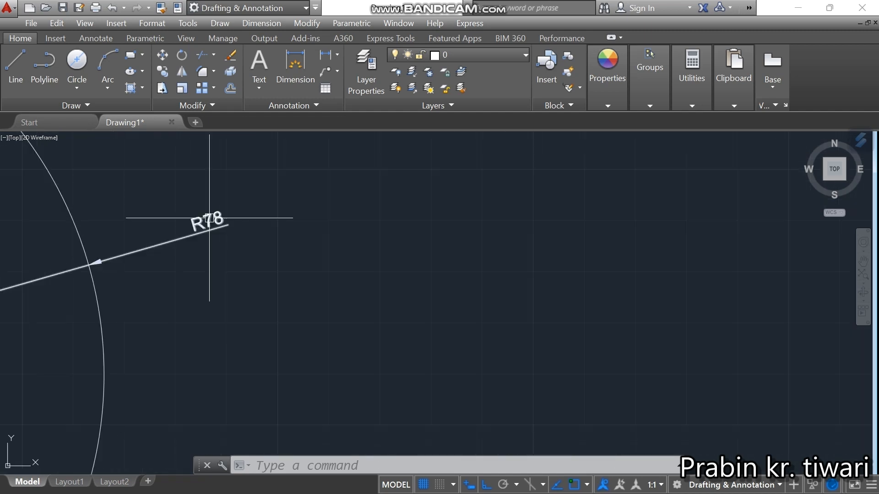
scroll(254, 237, down, 10)
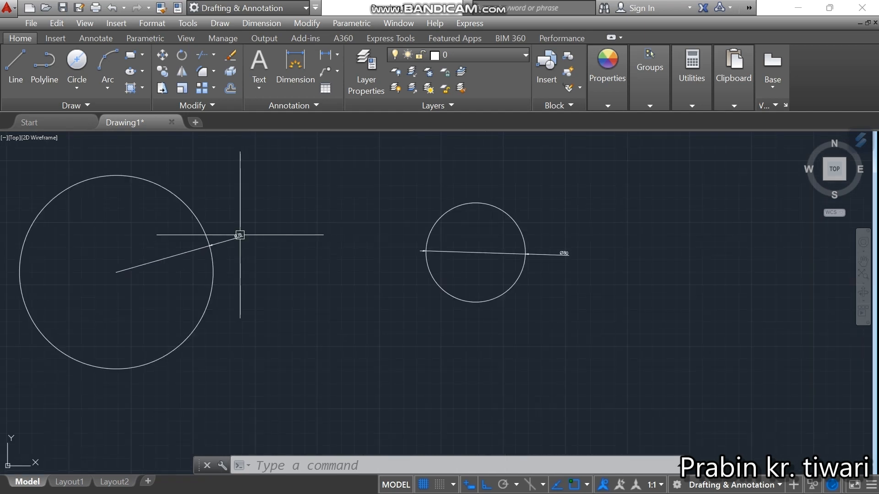
middle_drag(402, 237, 385, 206)
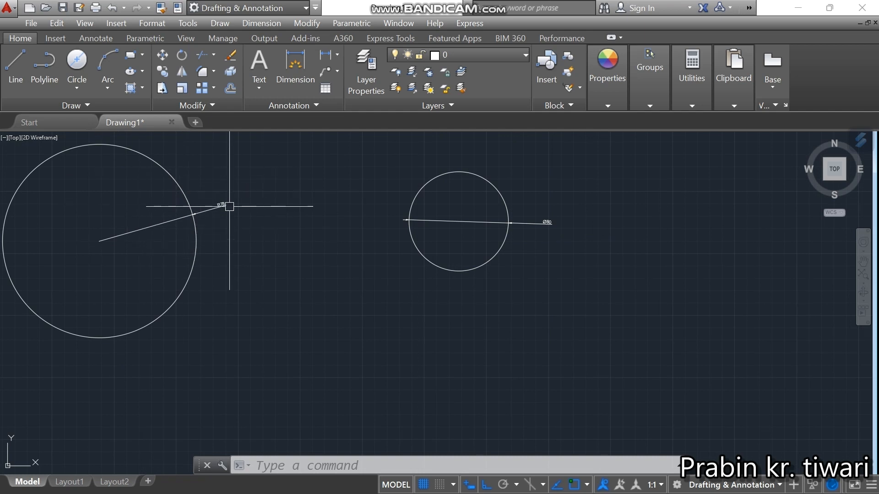
scroll(229, 206, up, 3)
scroll(231, 200, down, 7)
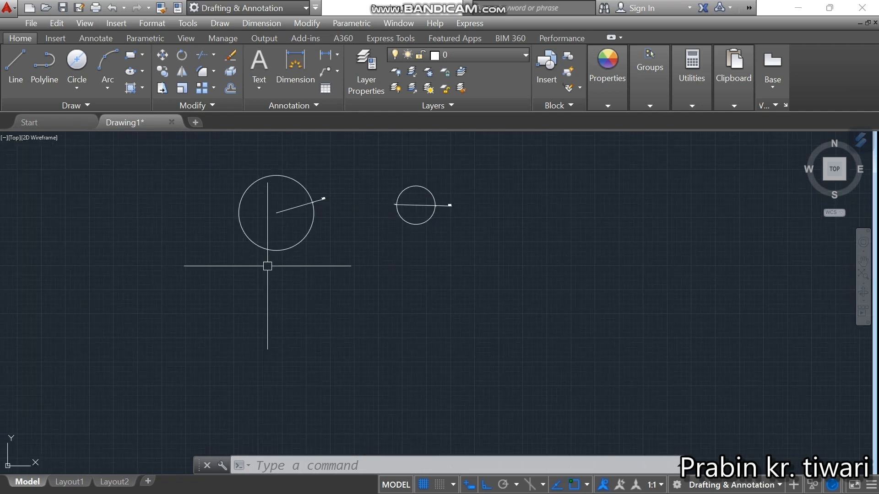
click(247, 19)
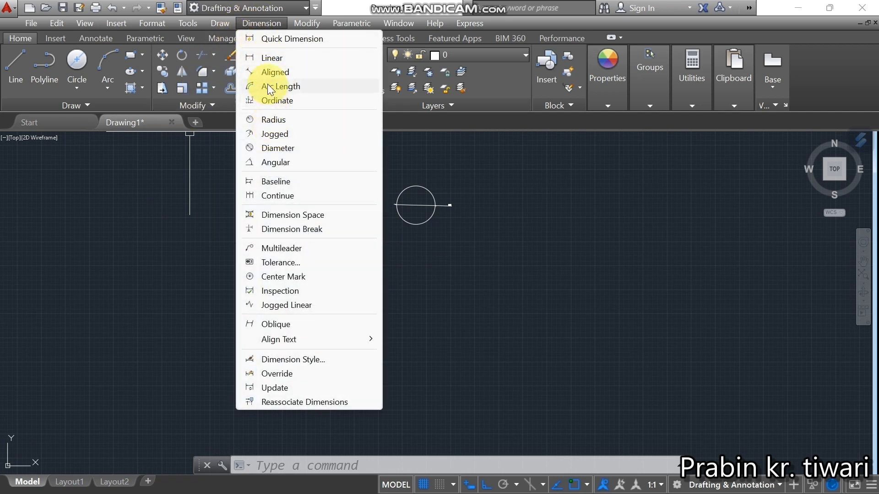
click(98, 252)
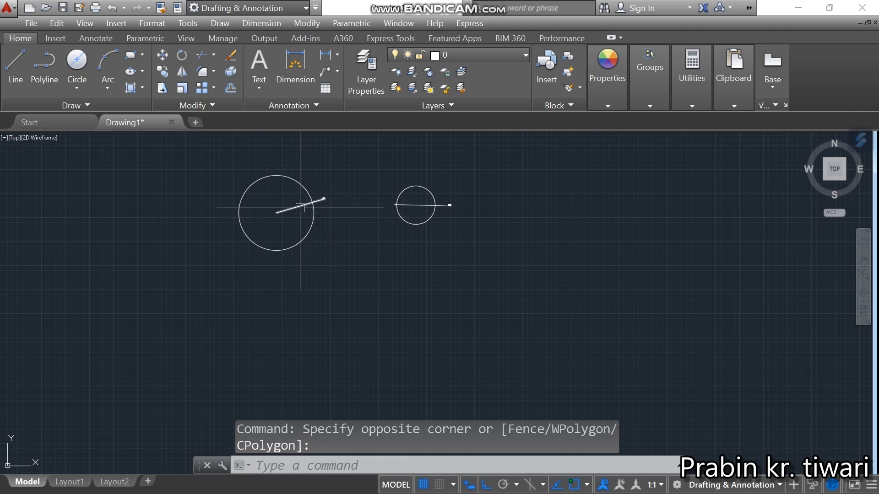
mouse_move(301, 208)
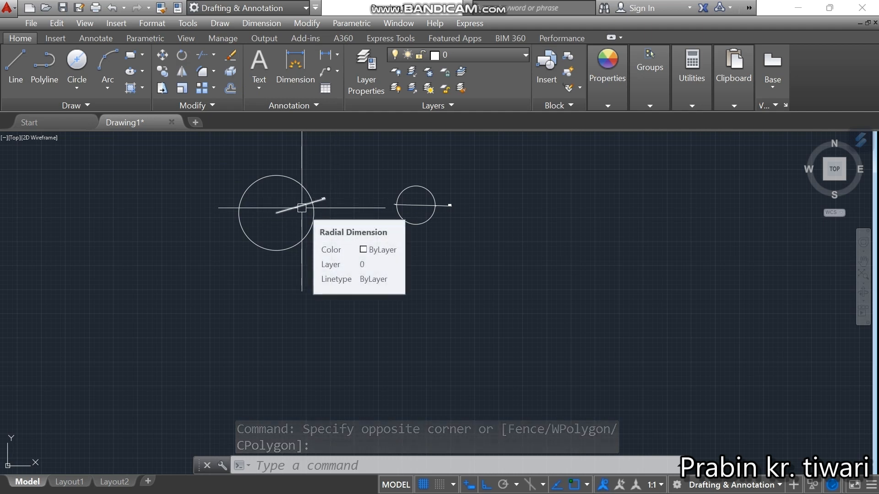
Draw a 2-Point circle whose diameter runs from the center of the radius-dimensioned circle to the center of the diameter-dimensioned circle.
click(77, 83)
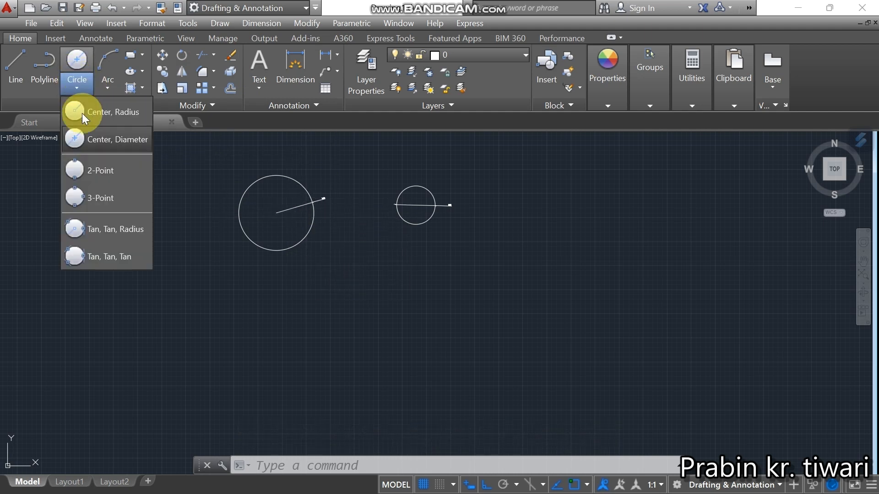
click(103, 173)
scroll(318, 205, up, 4)
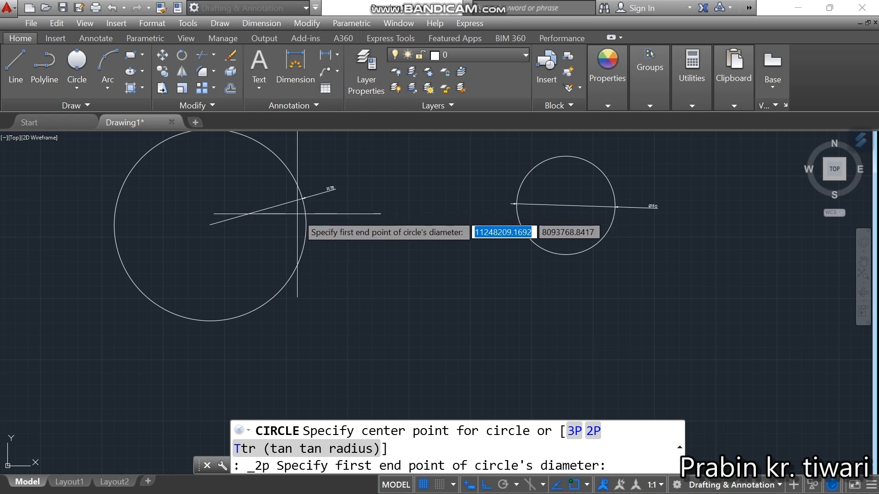
click(209, 225)
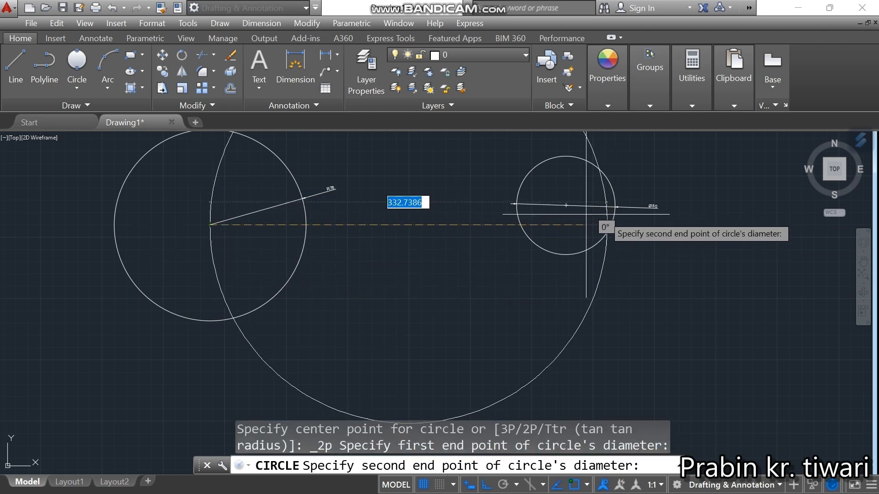
click(567, 204)
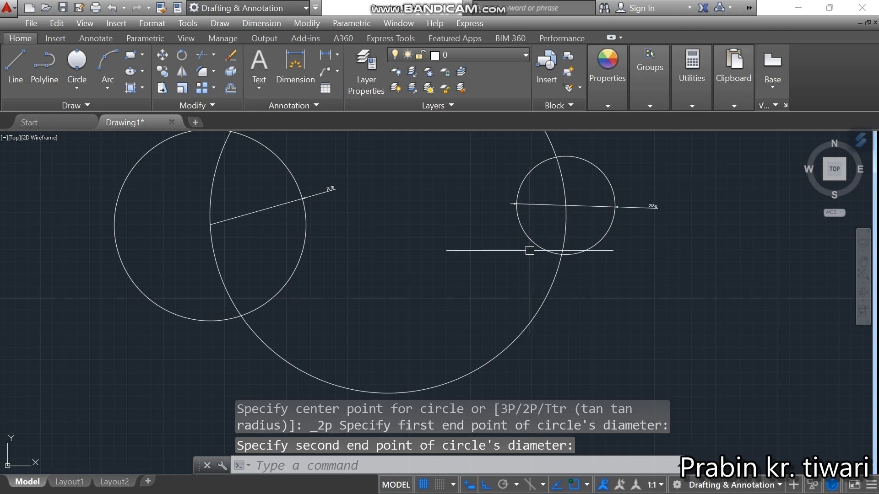
scroll(526, 251, down, 6)
scroll(552, 239, up, 6)
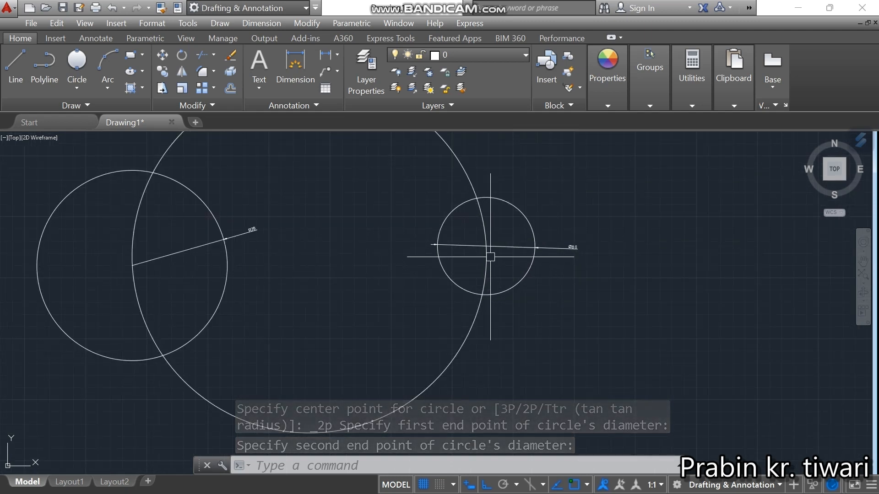
scroll(124, 272, down, 6)
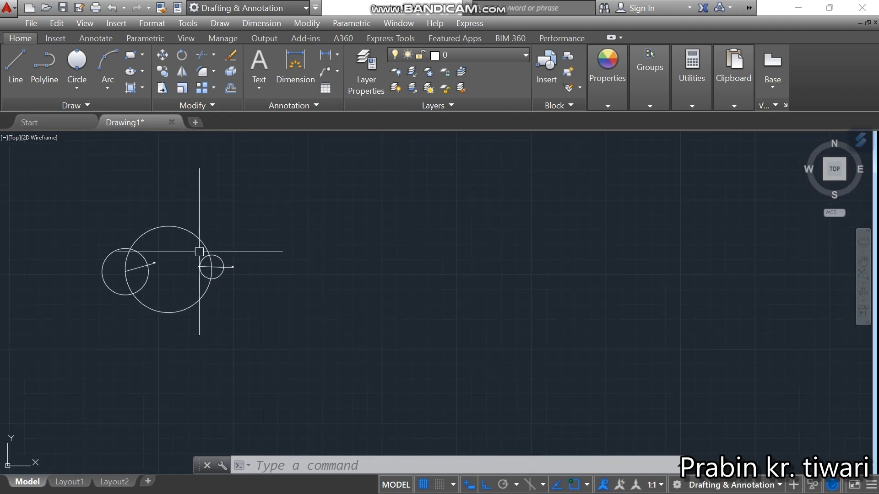
Draw a 3-Point circle through the largest circle's center and its lower intersections with the left and right circles.
click(81, 89)
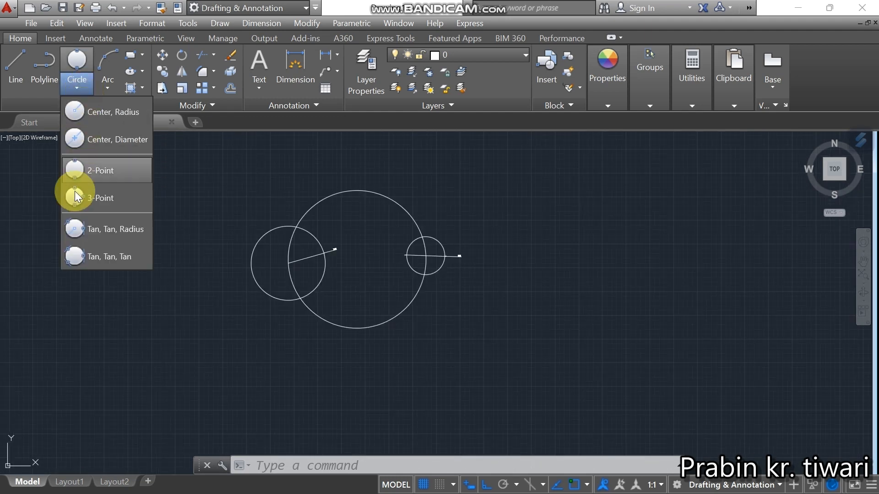
click(98, 199)
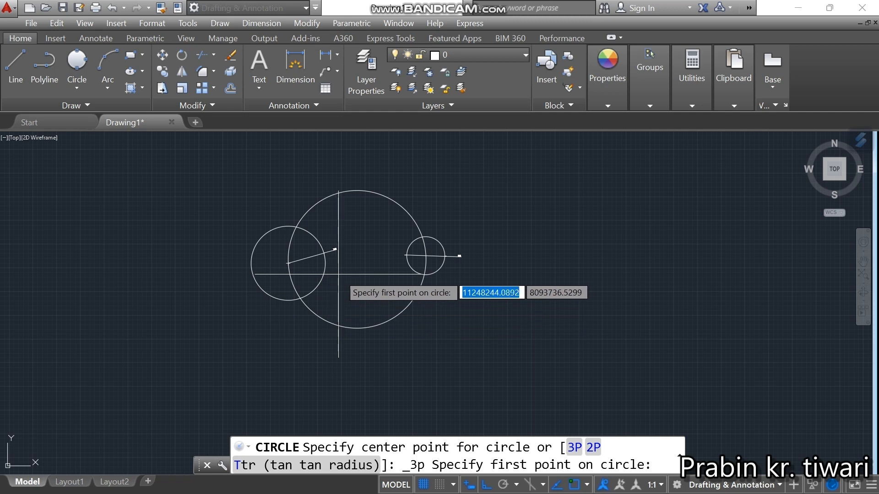
scroll(327, 250, up, 3)
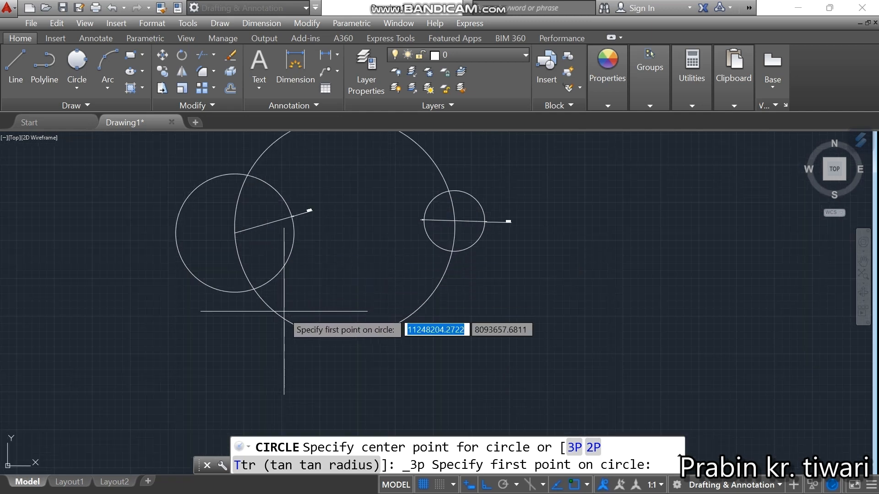
click(253, 288)
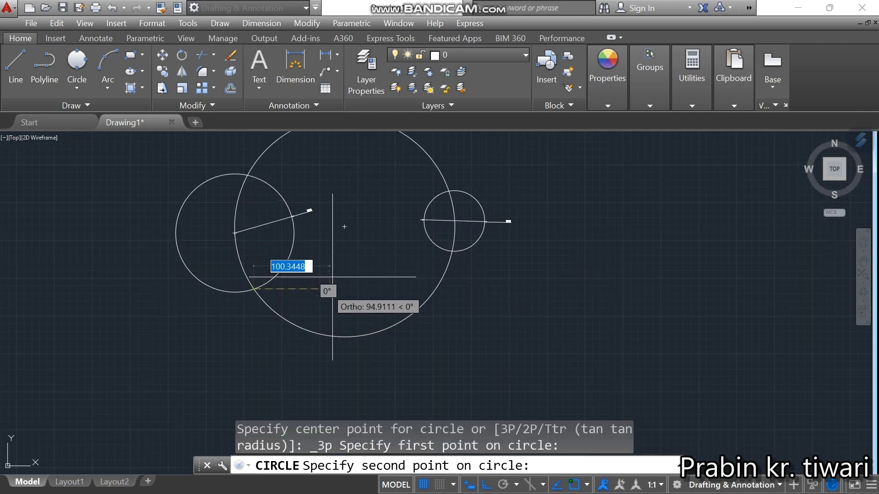
click(344, 227)
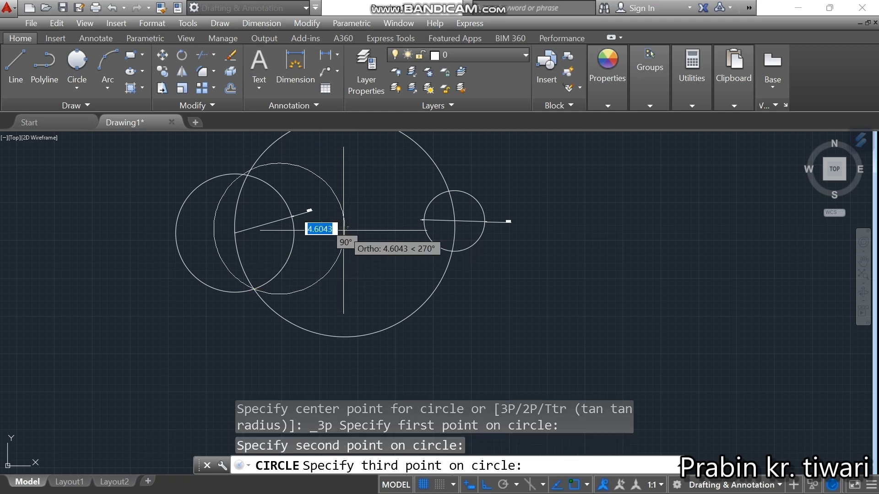
click(451, 251)
scroll(369, 284, down, 4)
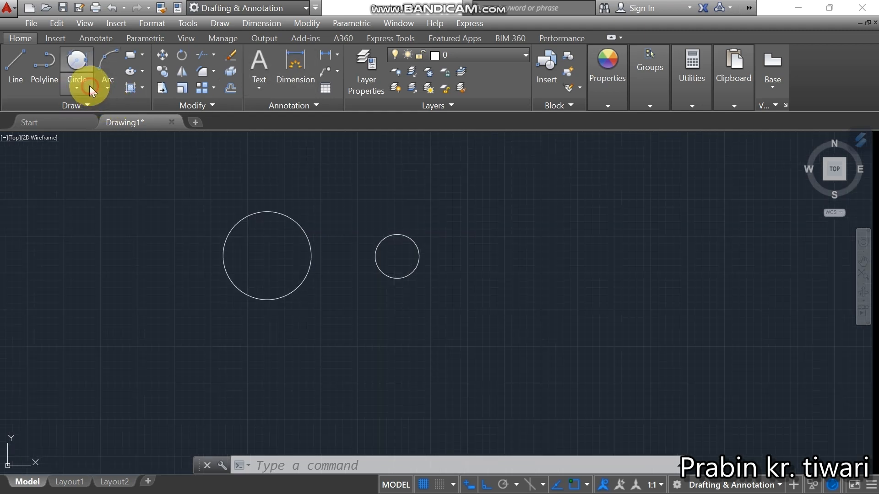
Draw a Tan, Tan, Radius circle of radius 60 tangent to the tops of the large left circle and the small right circle.
click(77, 87)
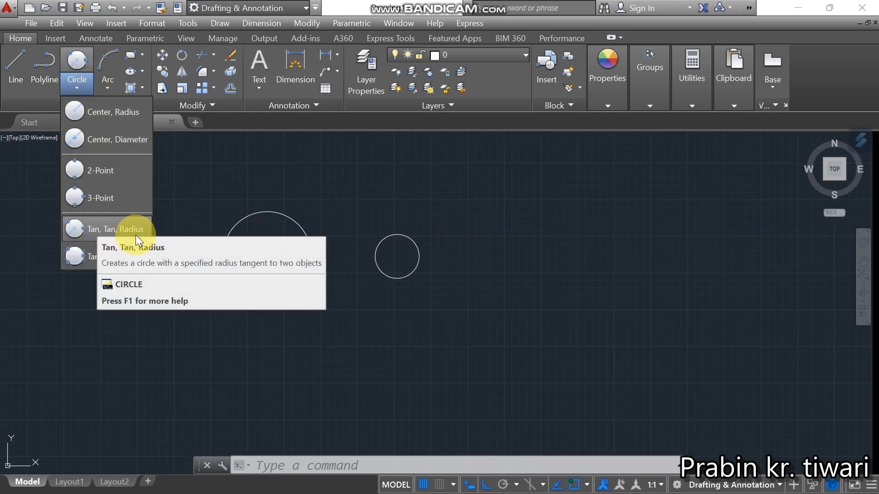
click(120, 231)
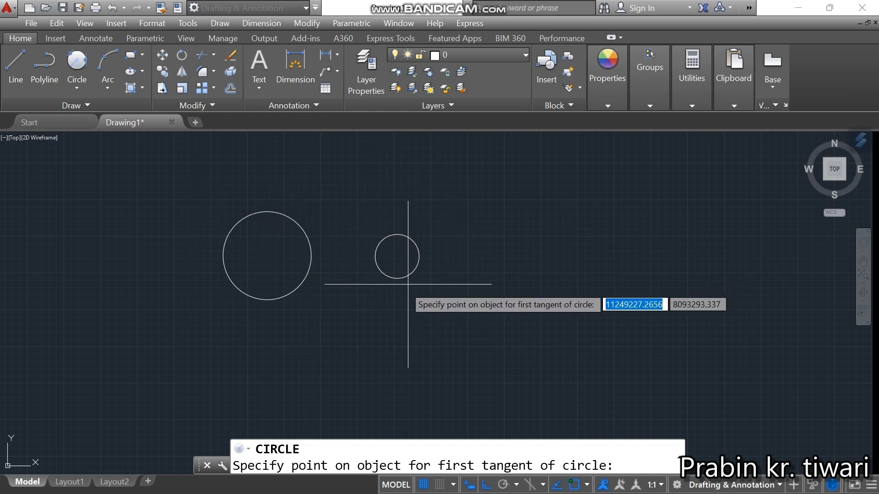
click(264, 210)
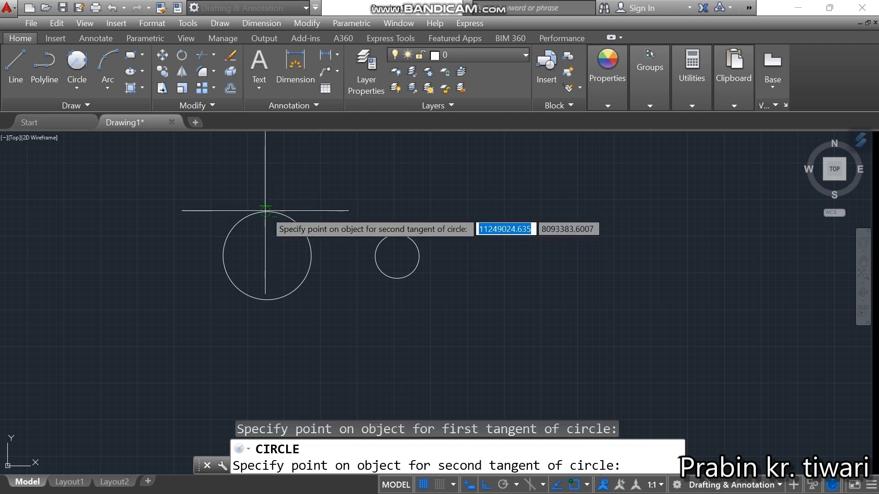
click(393, 235)
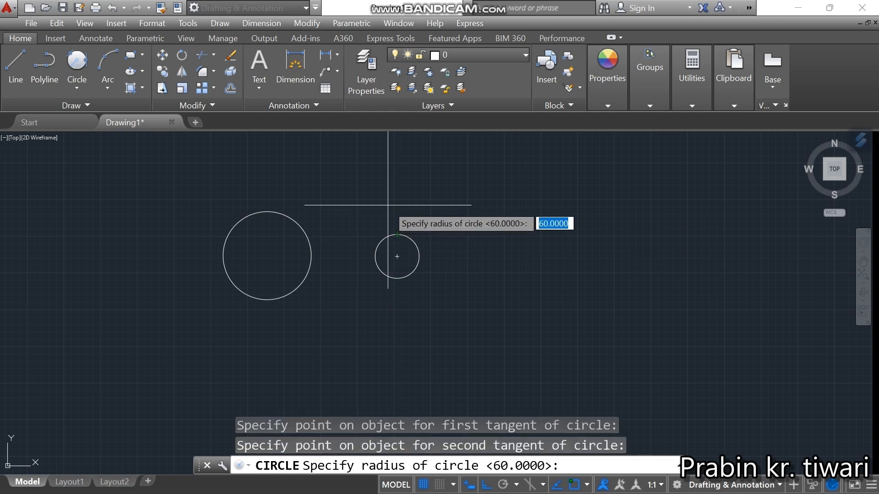
key(Return)
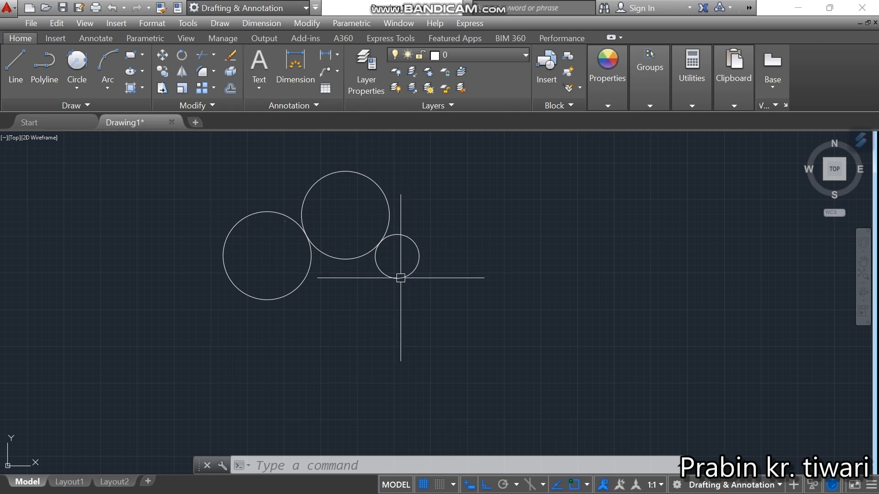
Draw a 3-sided polygon inscribed in a circle, placing its center in the empty area beside the three tangent circles.
click(77, 88)
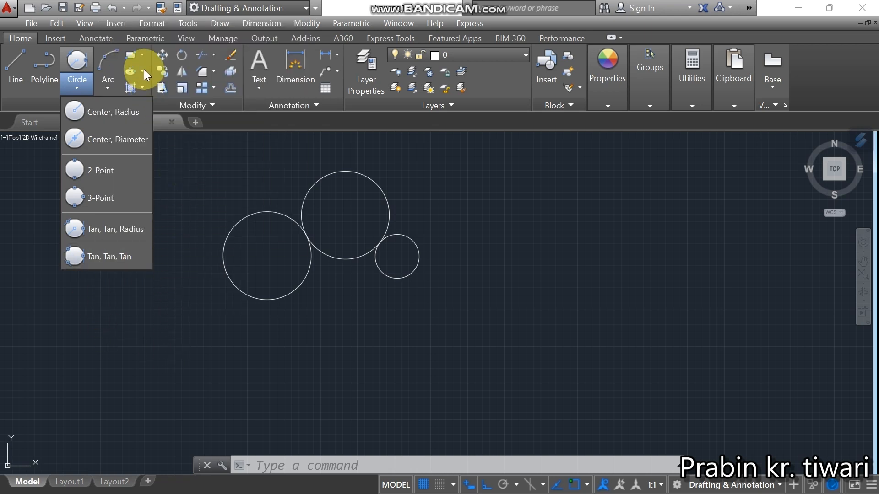
click(142, 55)
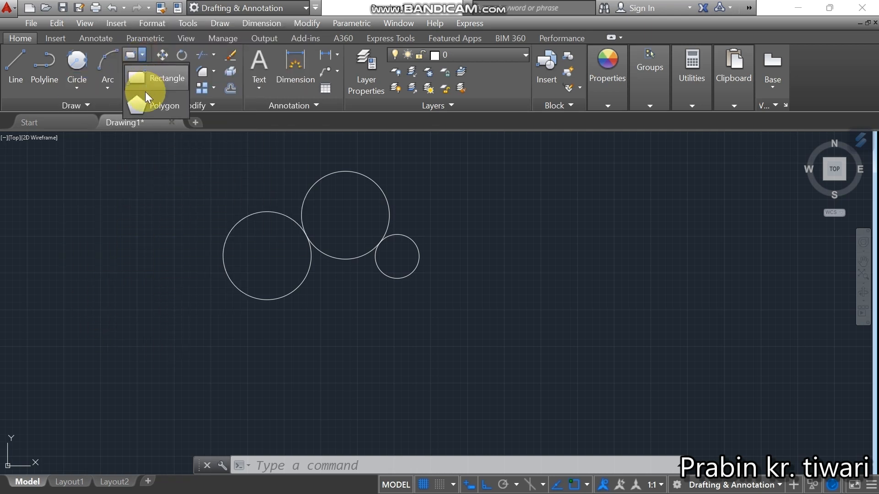
click(145, 96)
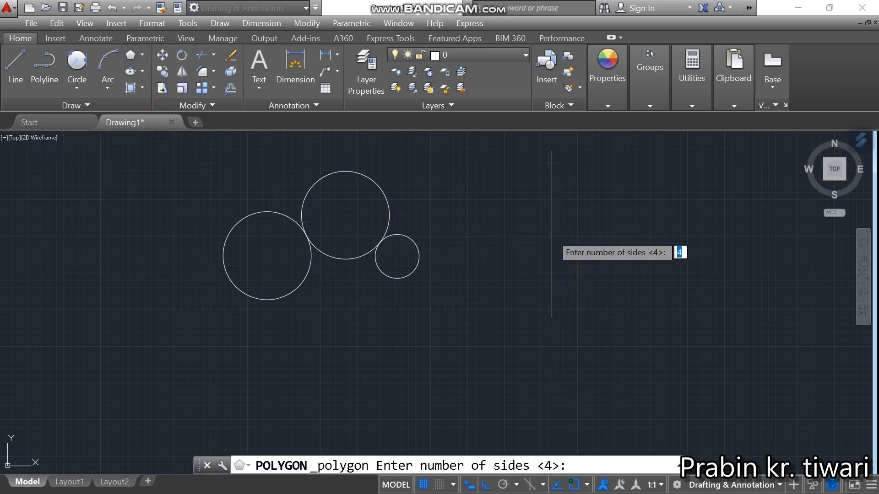
key(Return)
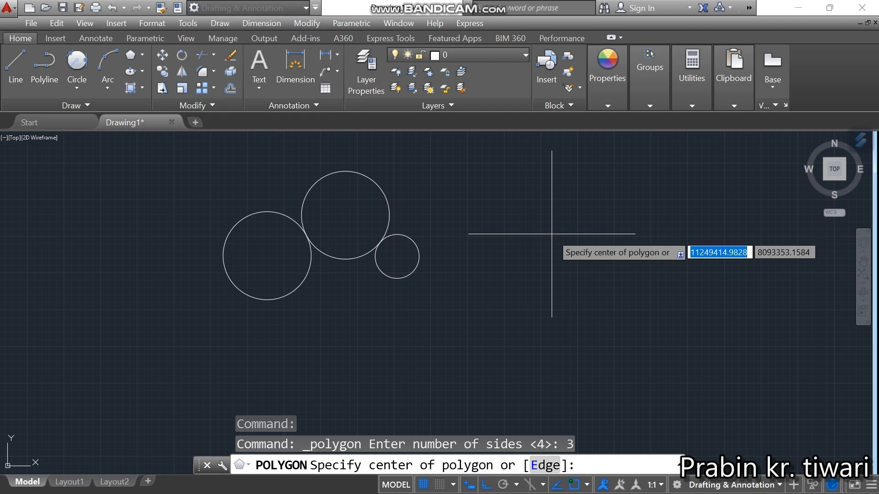
click(552, 234)
click(585, 268)
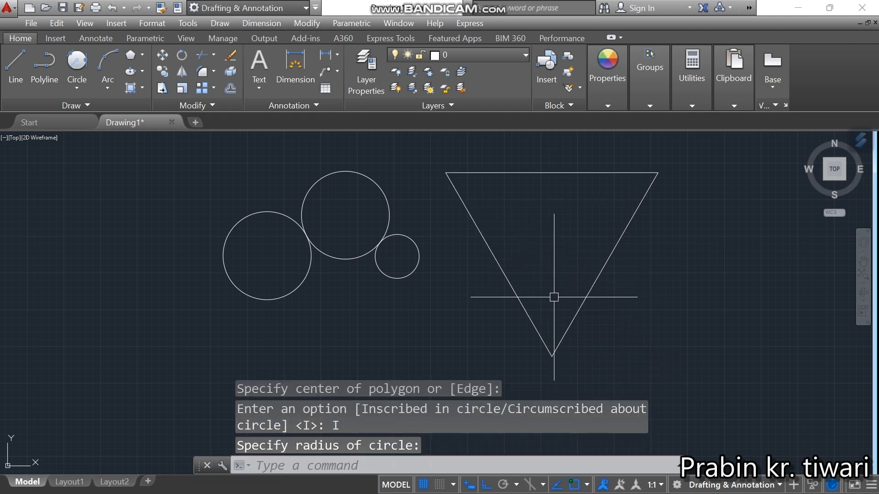
Draw a Tan, Tan, Tan circle inside the triangle, tangent to its left, top and right sides.
middle_drag(552, 294, 495, 255)
scroll(494, 243, down, 2)
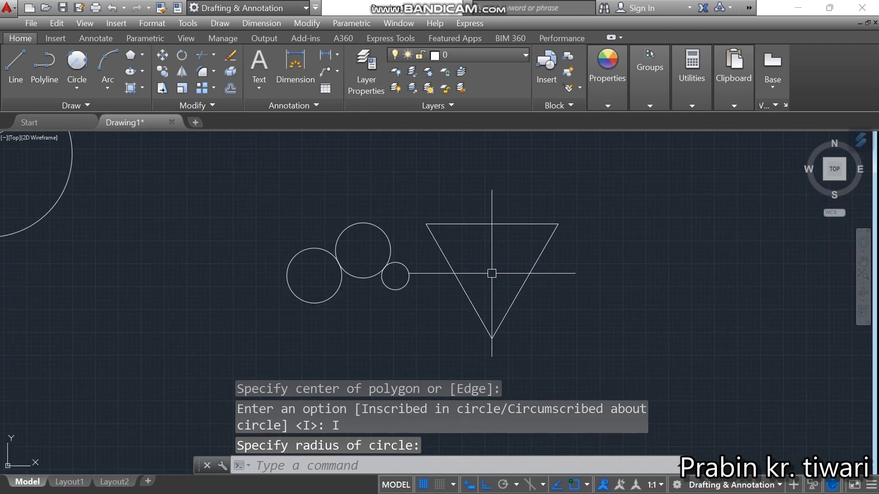
click(76, 87)
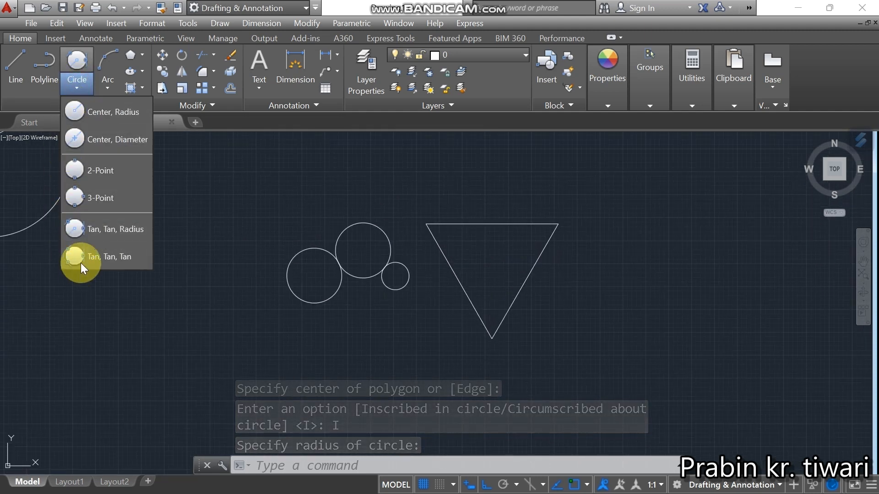
click(114, 259)
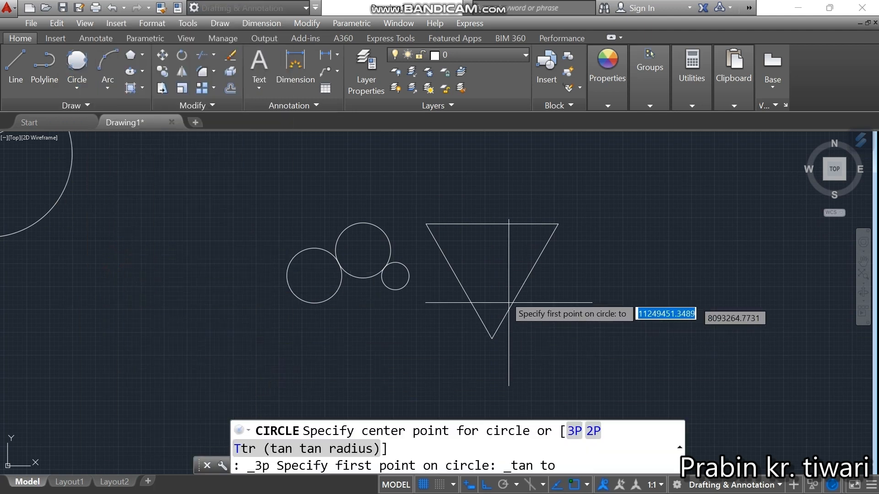
middle_drag(508, 302, 452, 278)
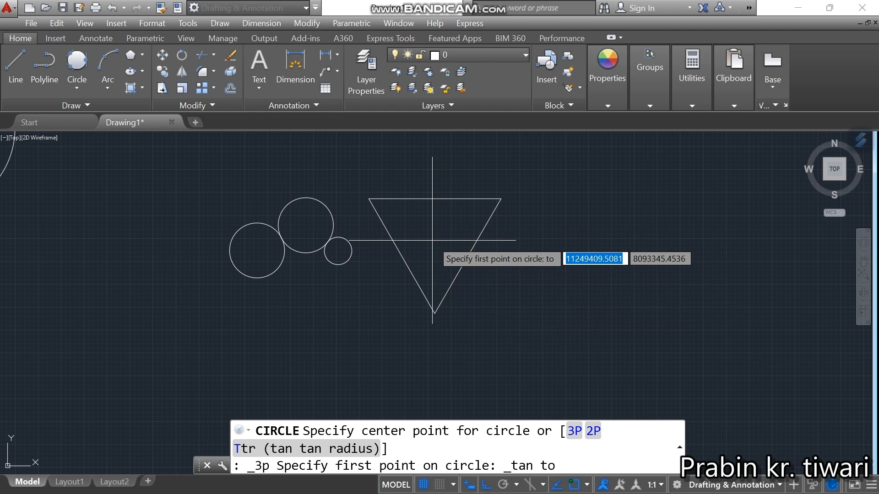
click(397, 251)
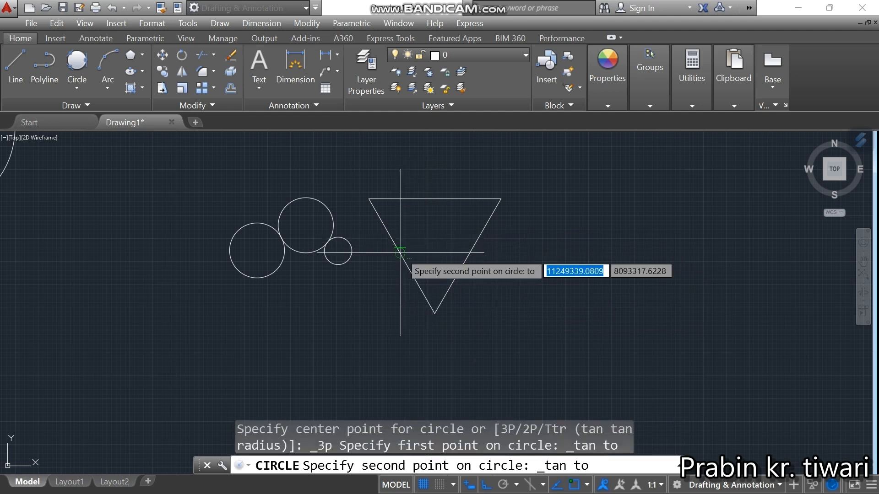
click(434, 198)
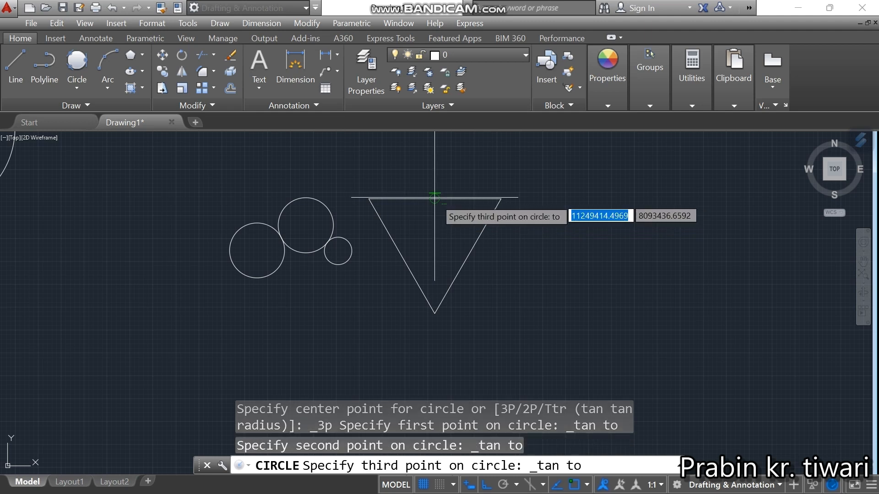
click(469, 252)
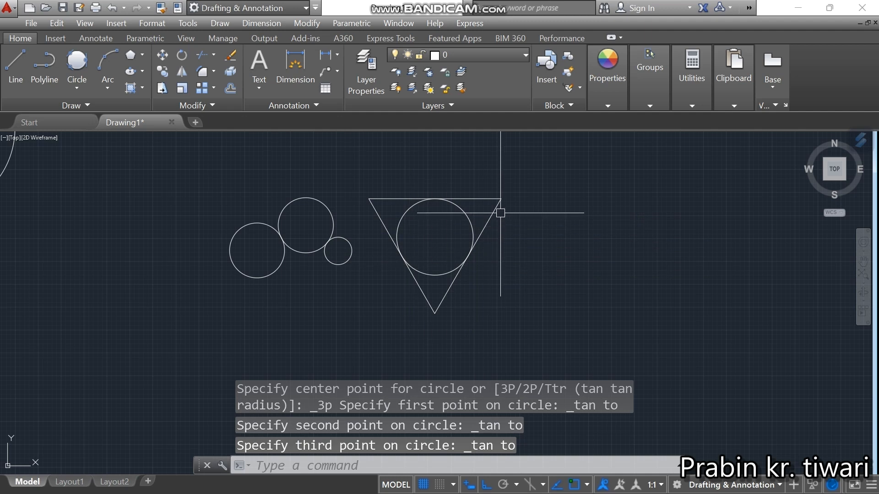
Examine the three touching circles and the circle inside the triangle, and review the available circle creation methods.
scroll(429, 221, up, 3)
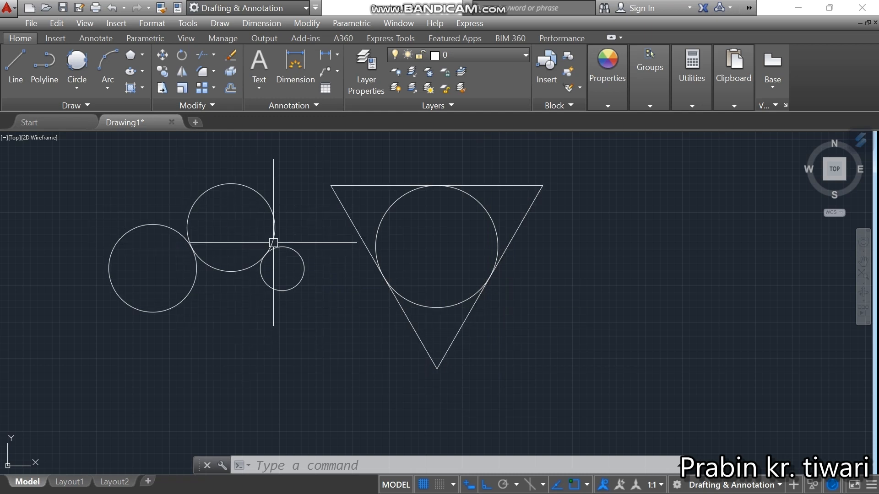
scroll(276, 207, down, 6)
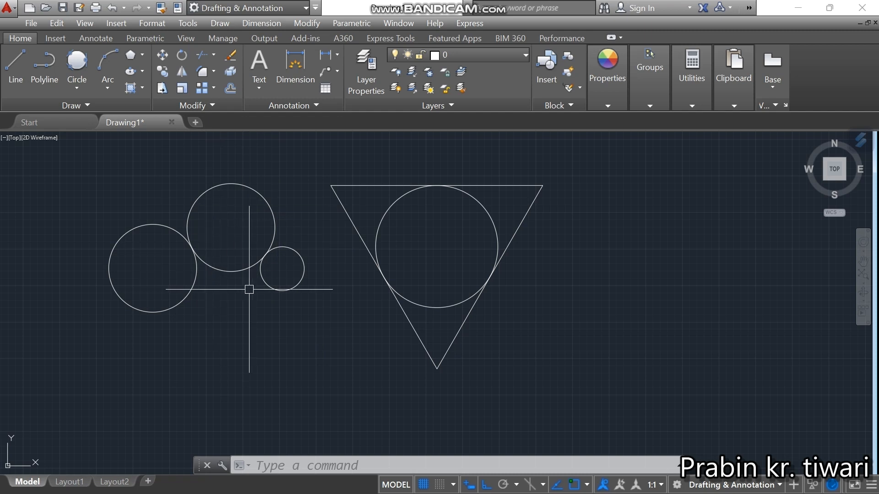
scroll(290, 246, up, 4)
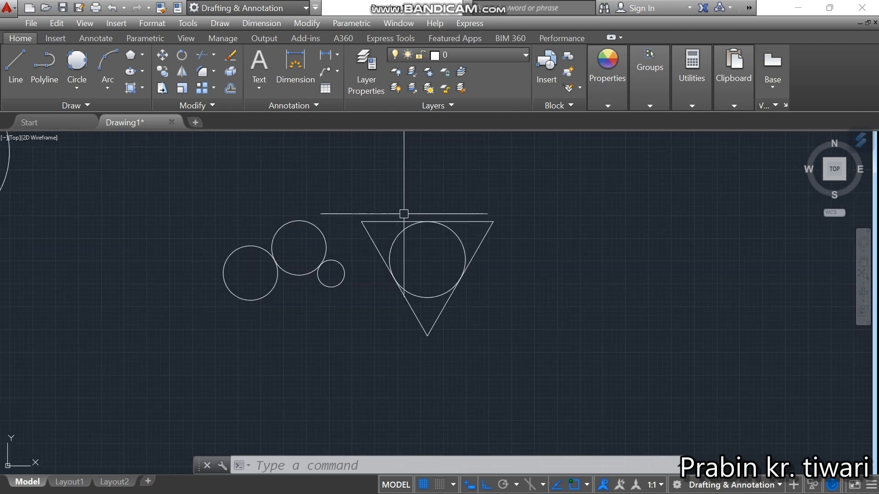
click(77, 88)
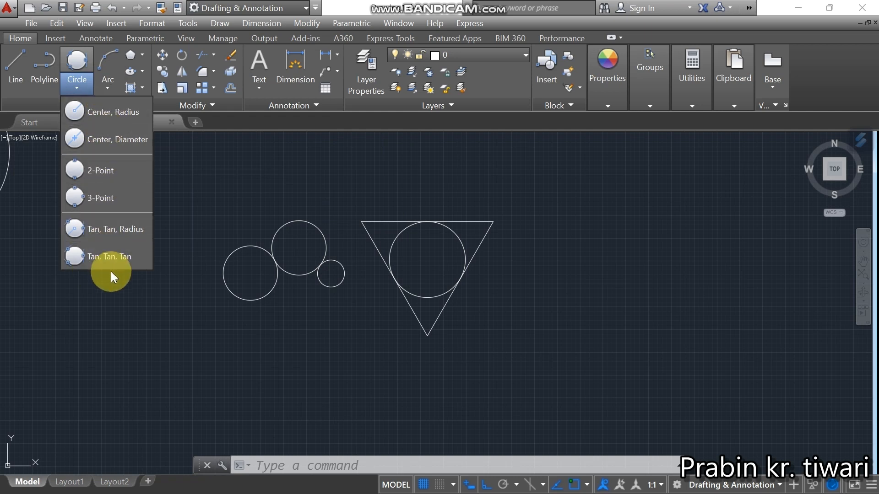
click(128, 288)
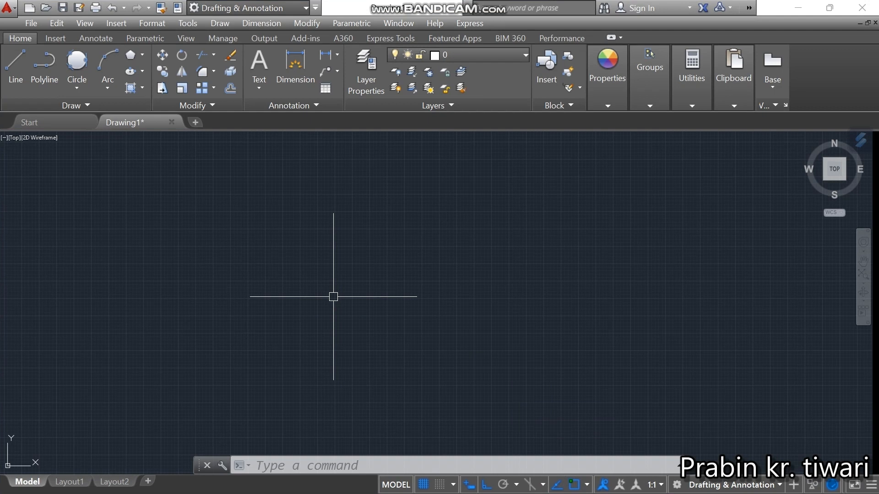
click(282, 467)
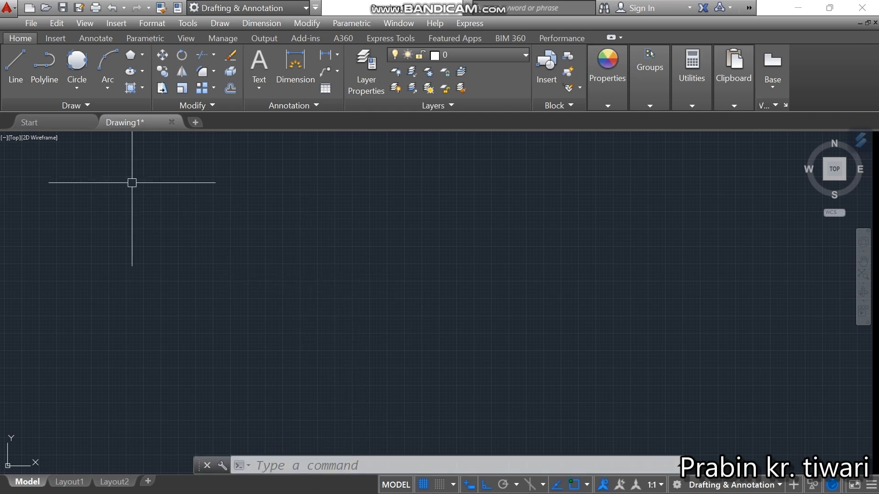
click(77, 88)
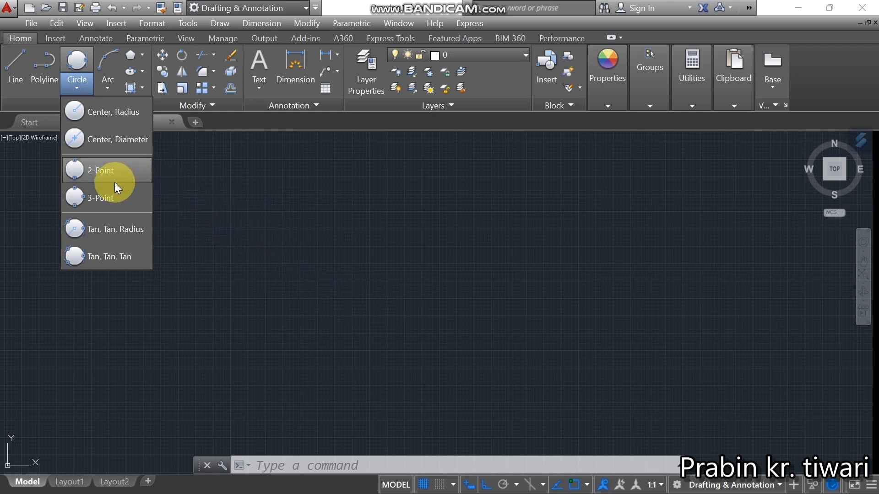
click(202, 167)
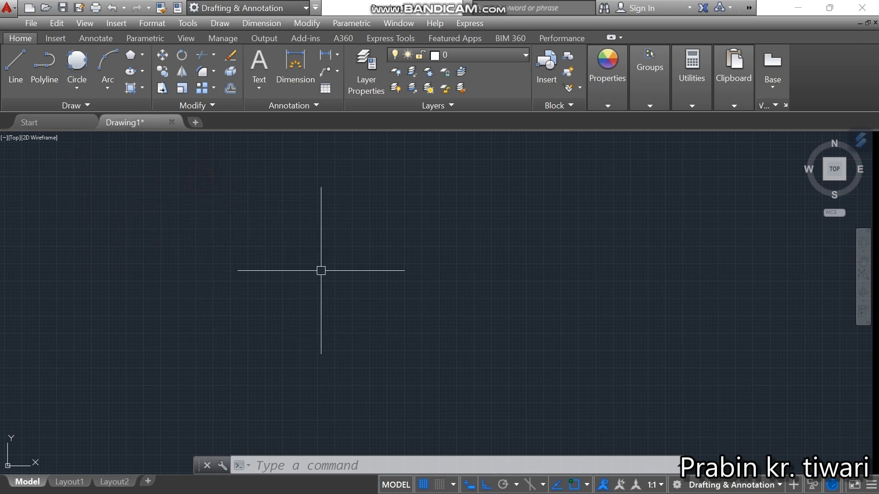
text(c)
key(Return)
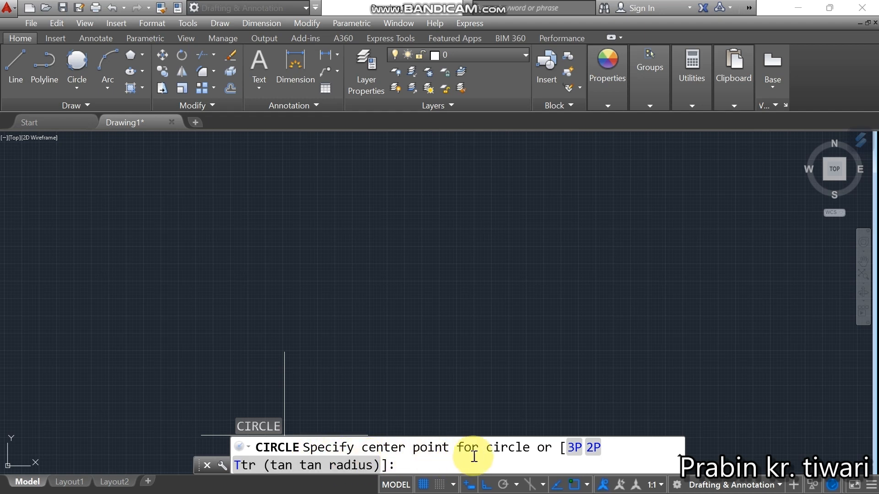
click(76, 83)
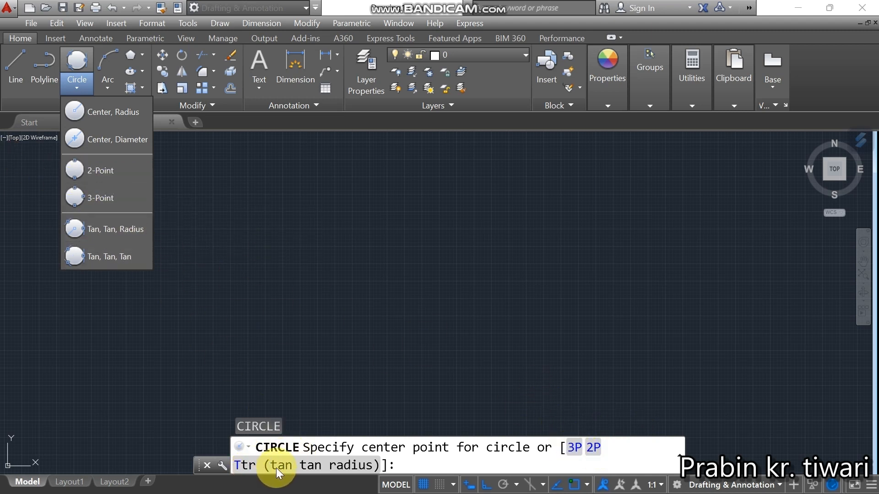
click(205, 228)
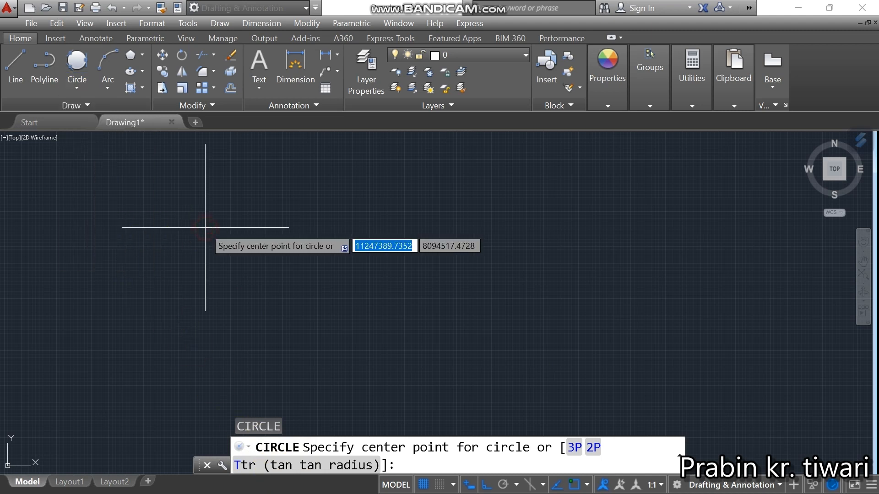
click(125, 305)
key(Escape)
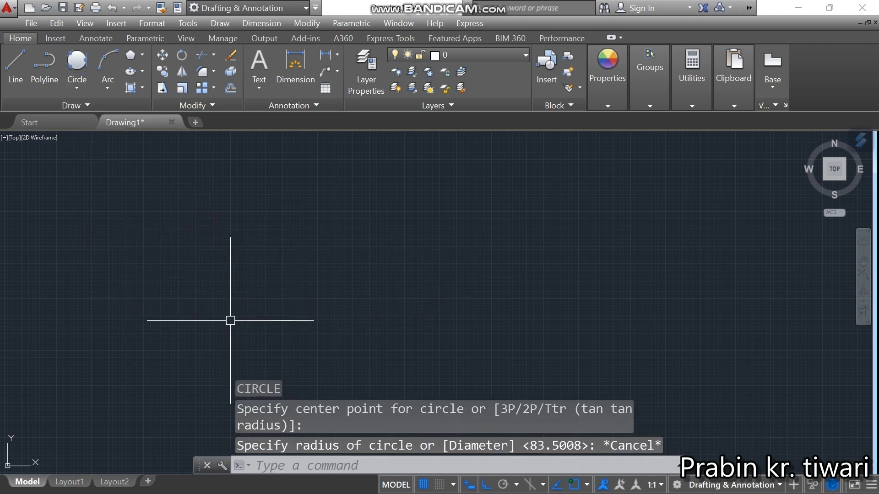